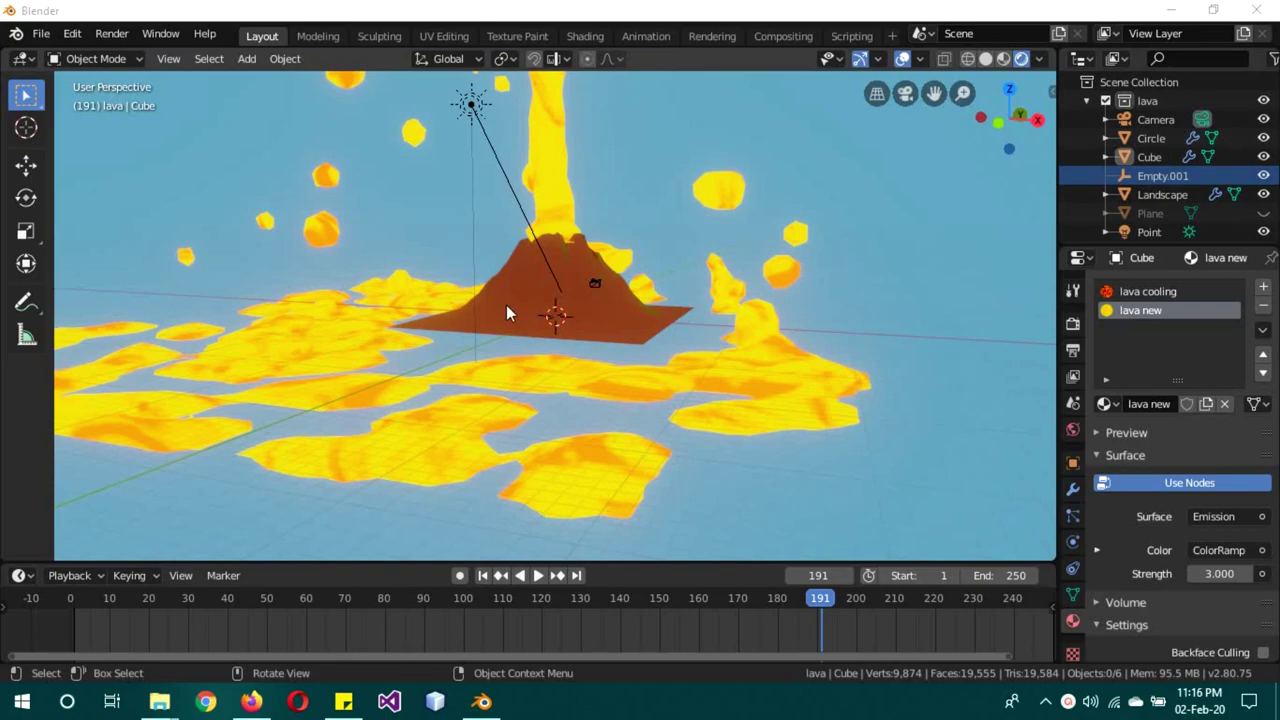
Step: Switch the viewport to Solid shading and turn it into the Shader Editor showing the lava new nodes
key("z")
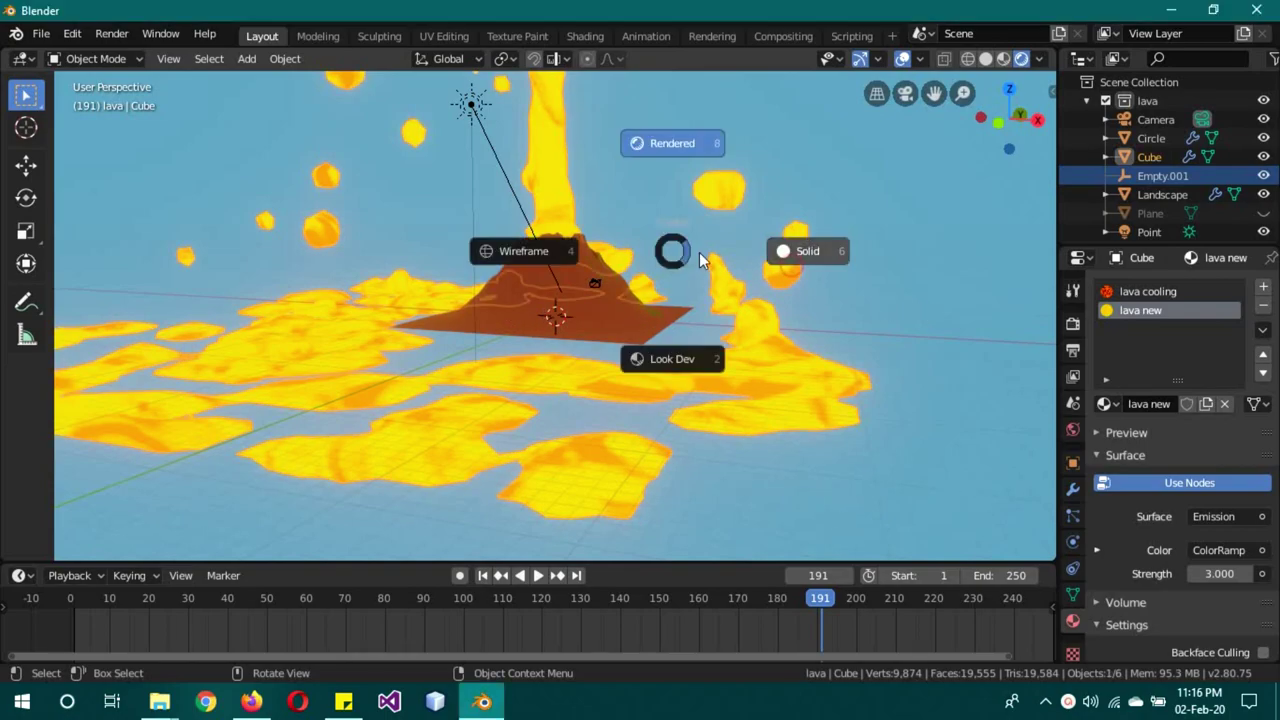
left_click(705, 258)
left_click(22, 58)
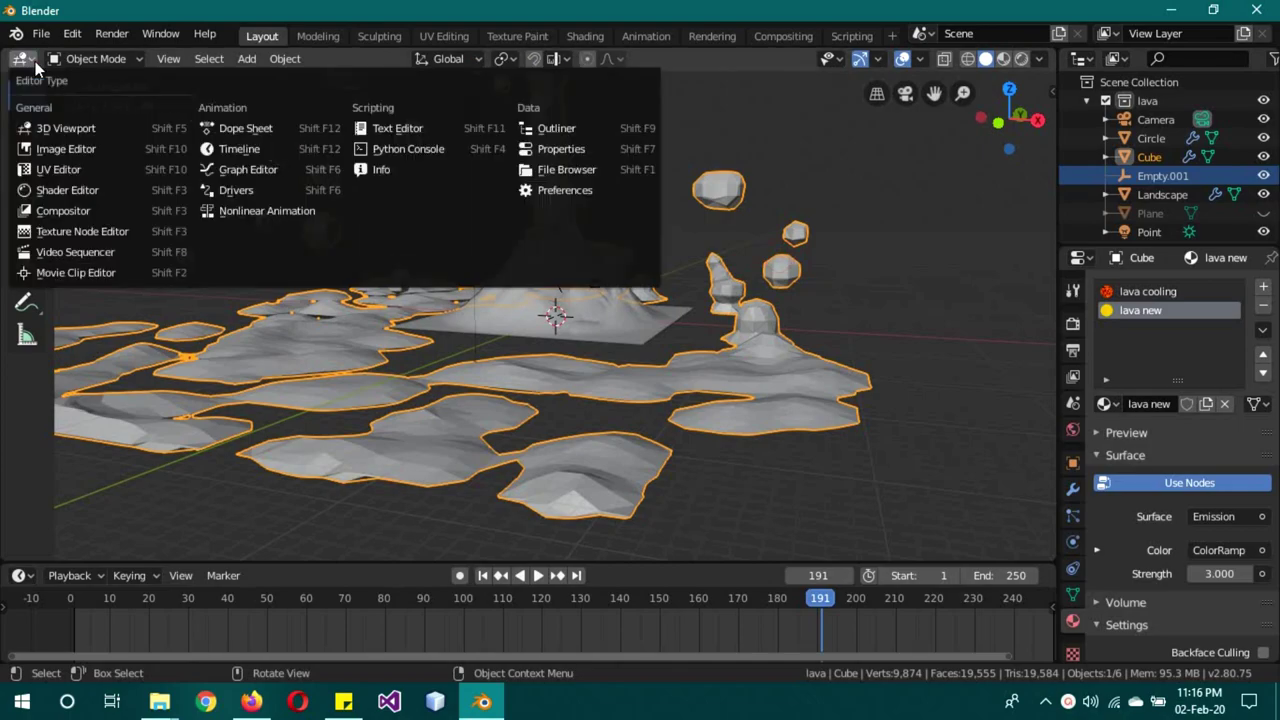
left_click(86, 188)
scroll(736, 372, "up", 3)
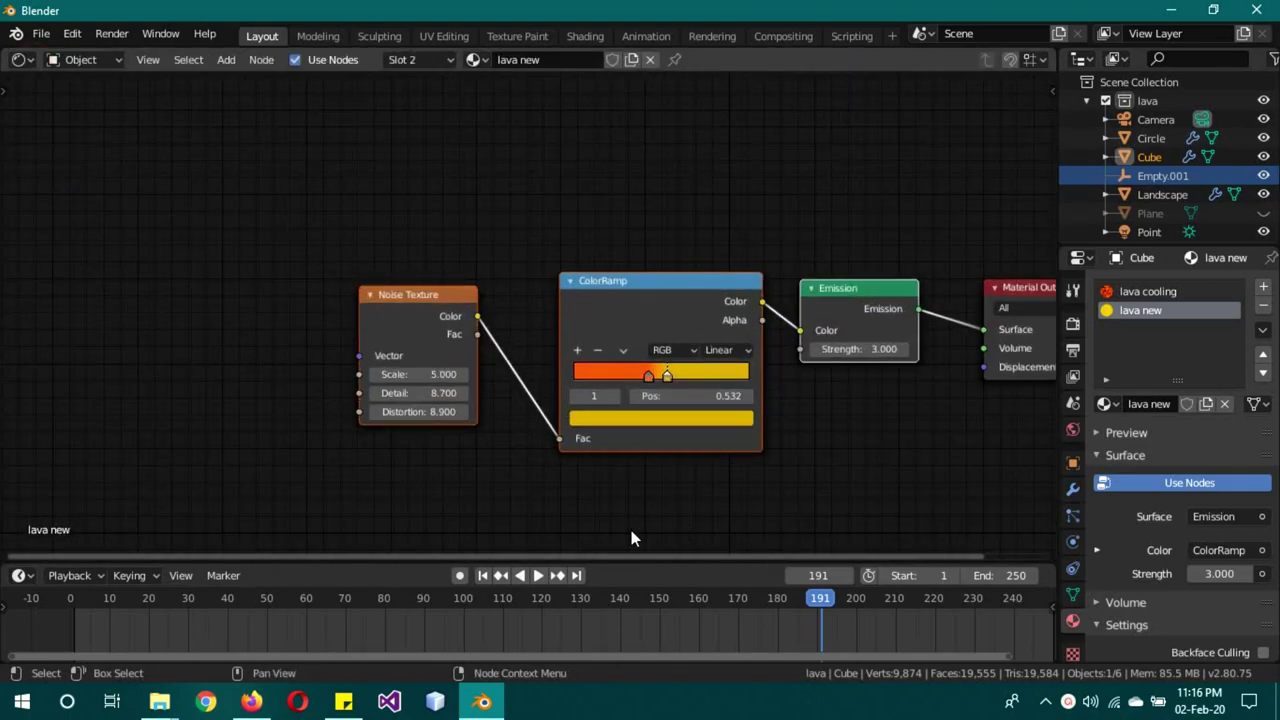
Step: Browse node search for Emission, ColorRamp and Noise, then set Noise Texture Distortion to 8.9
key("shift+a")
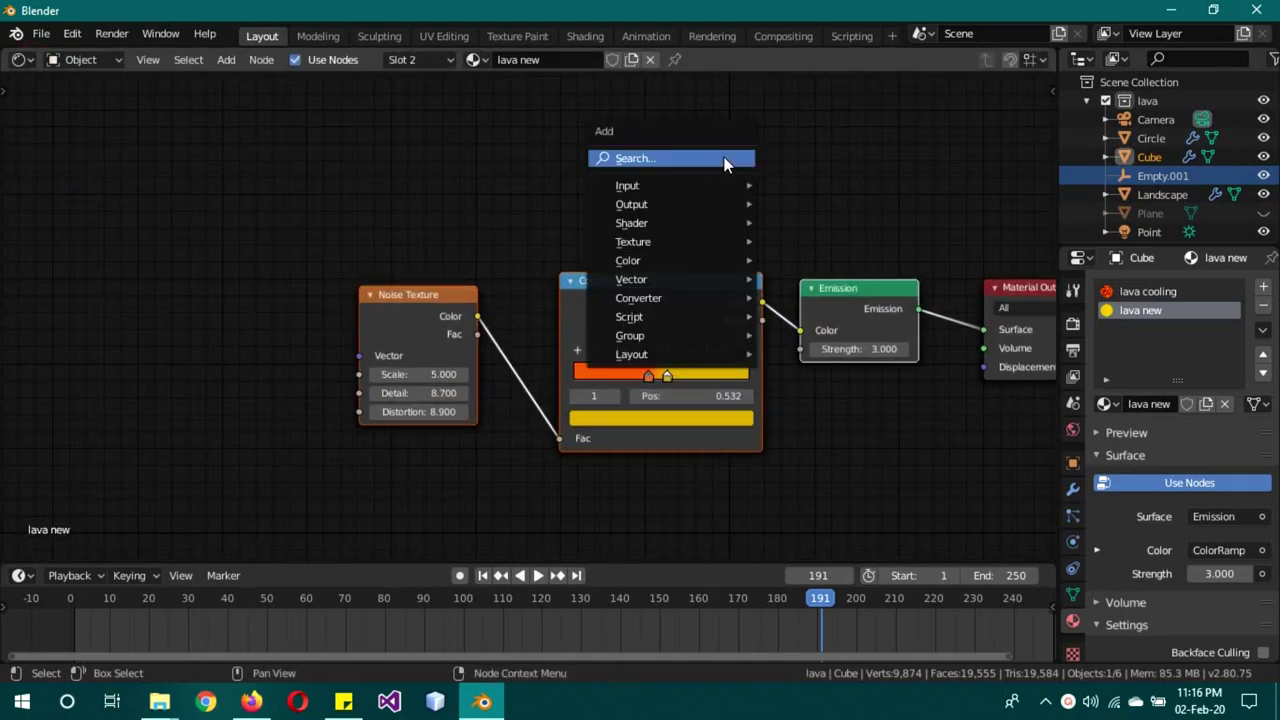
left_click(725, 162)
type("em")
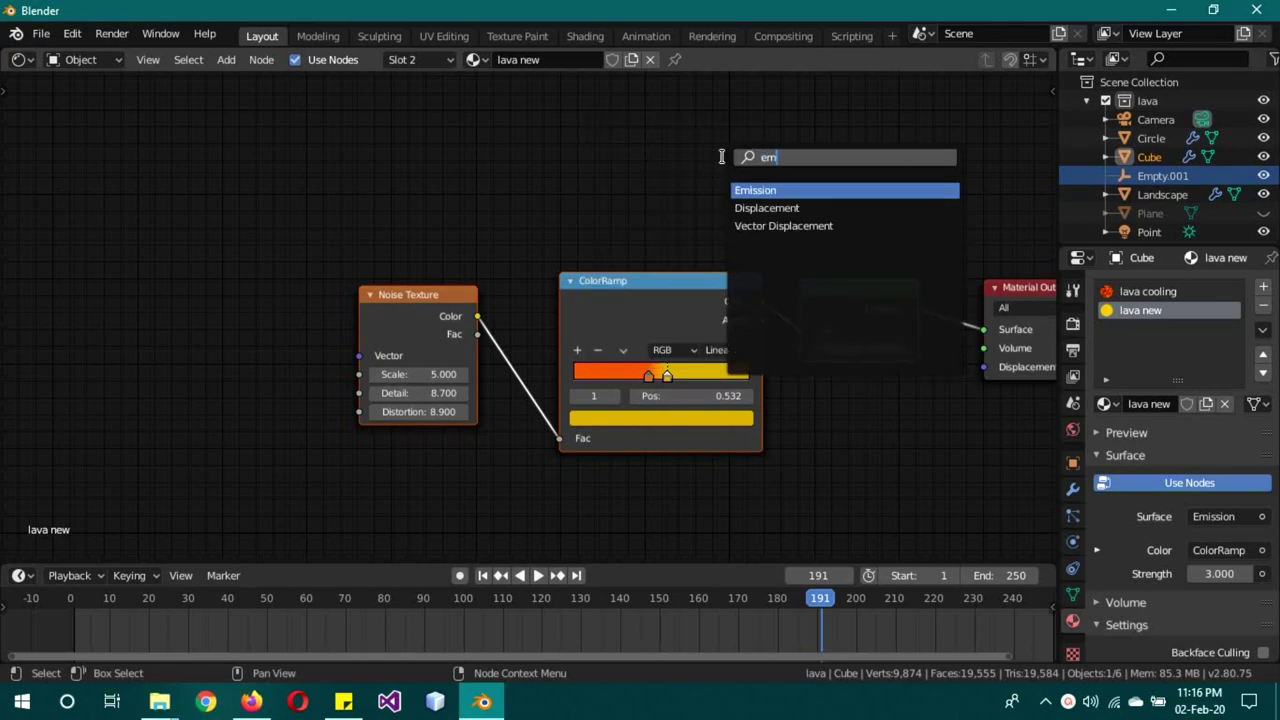
key("BackSpace")
key("BackSpace")
type("col")
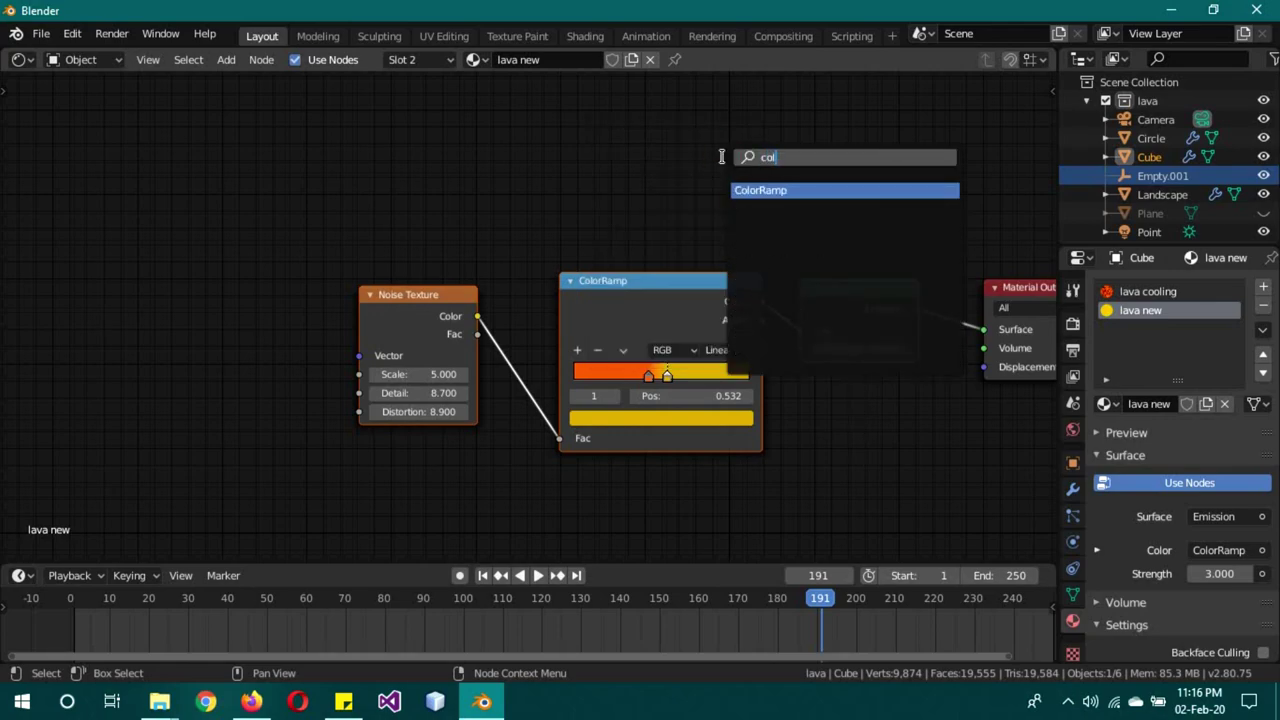
key("BackSpace")
key("BackSpace")
key("BackSpace")
type("noi")
key("BackSpace")
key("BackSpace")
key("BackSpace")
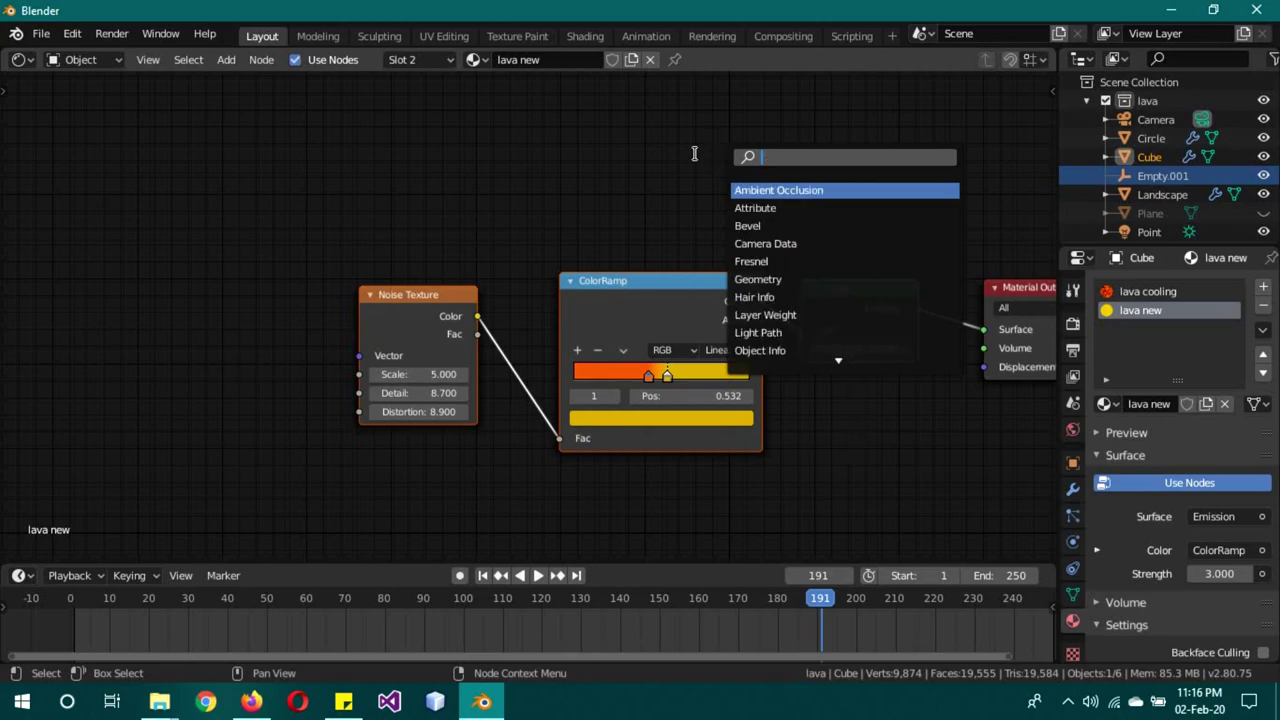
left_click(696, 153)
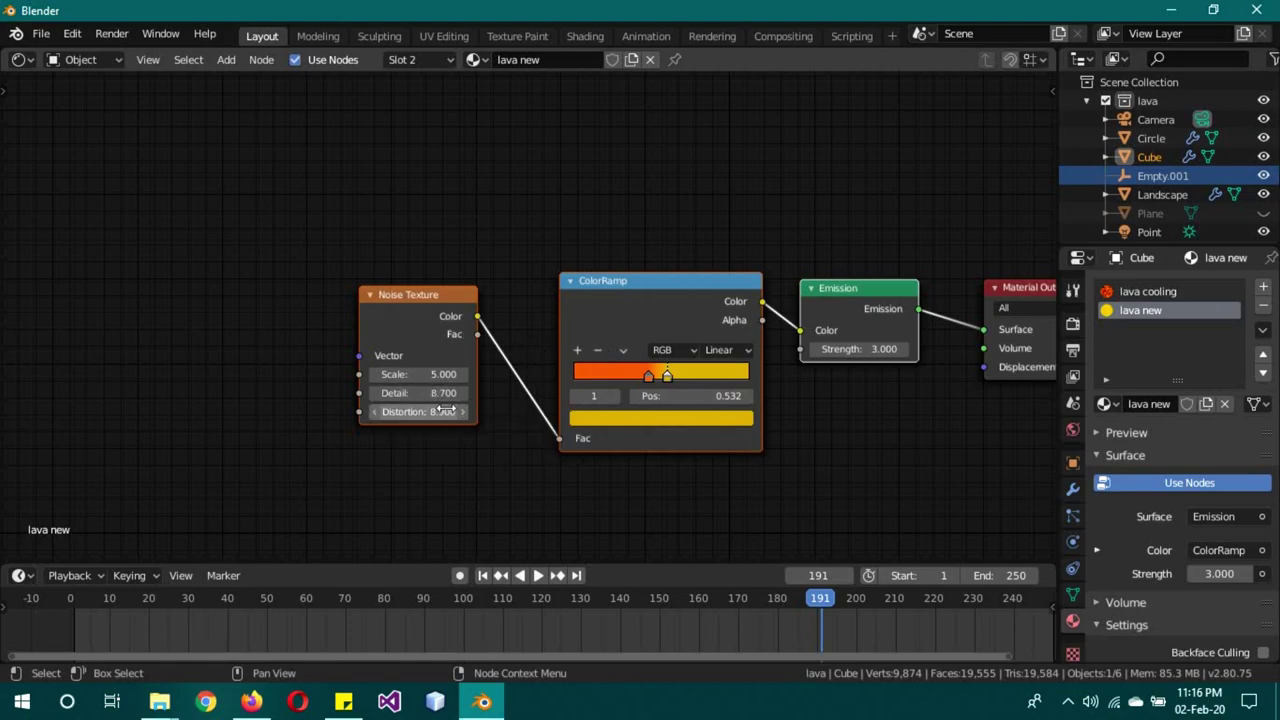
left_click_drag(437, 413, 414, 401)
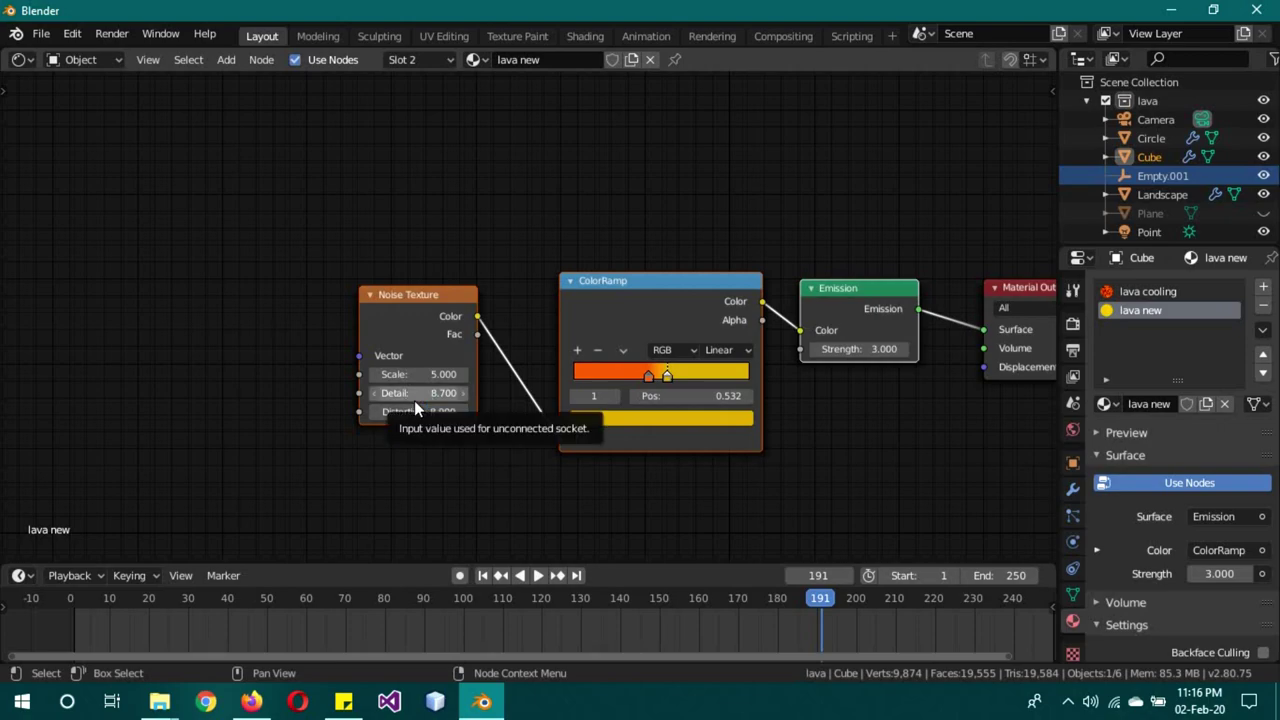
Step: Turn the node editor back into a 3D Viewport with Rendered shading
left_click(1067, 327)
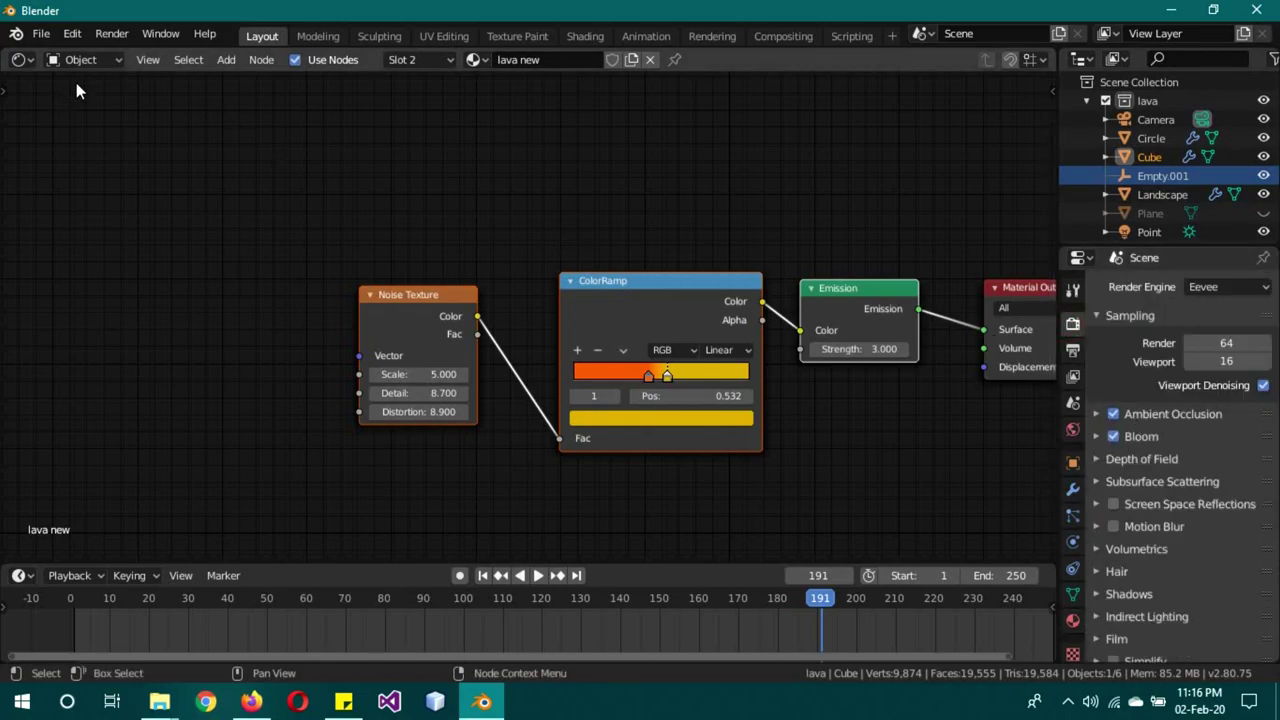
left_click(20, 59)
left_click(57, 125)
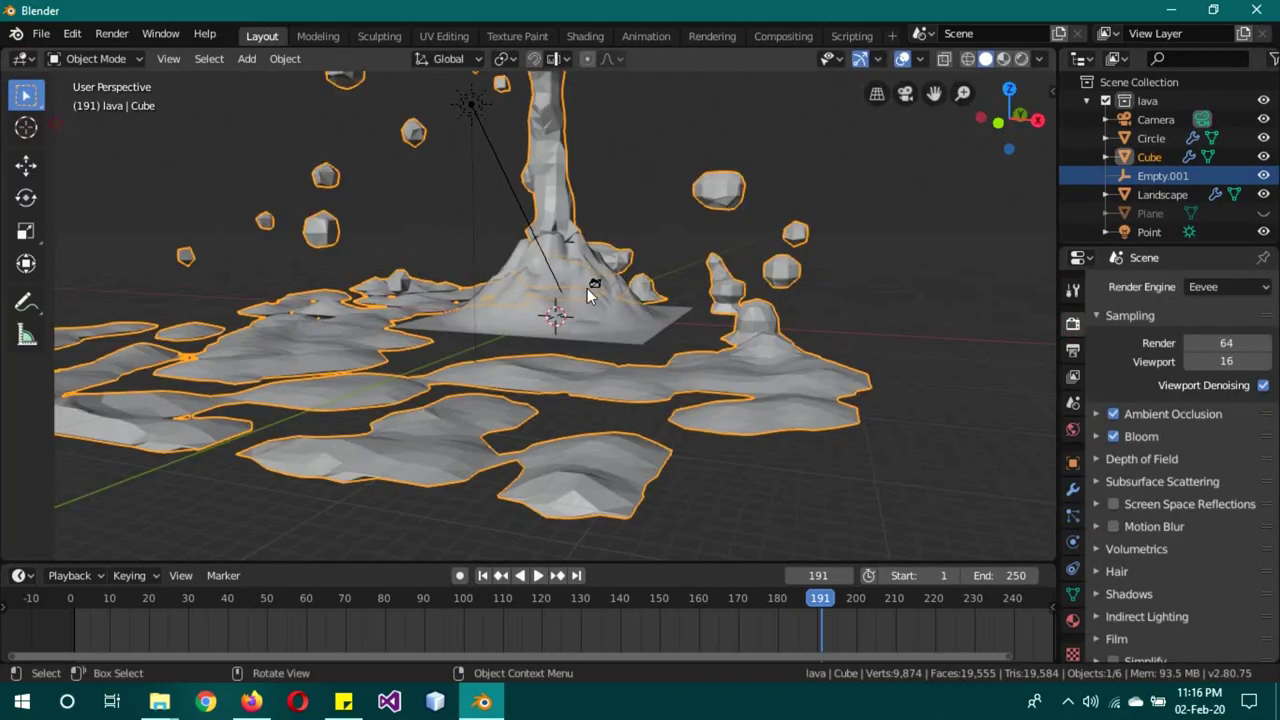
key("z")
left_click(728, 278)
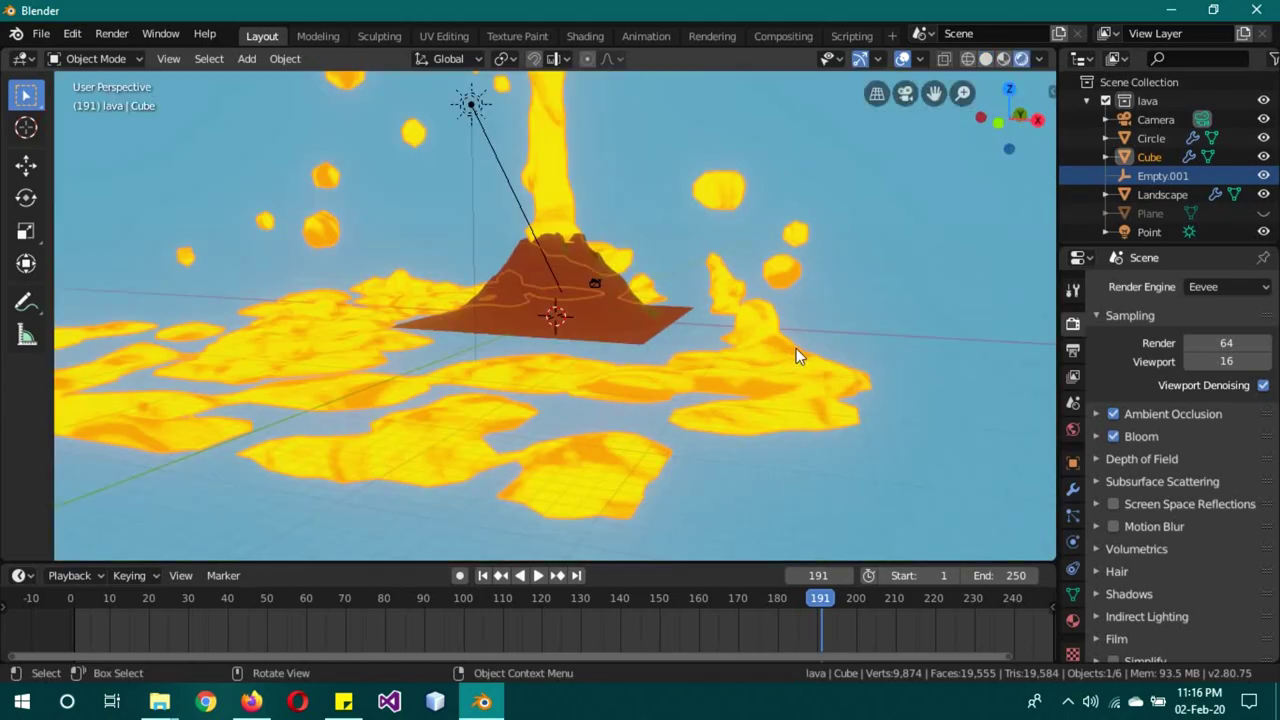
Step: Assign the lava cooling material to the whole lava mesh in Edit Mode, then orbit to inspect it
key("Tab")
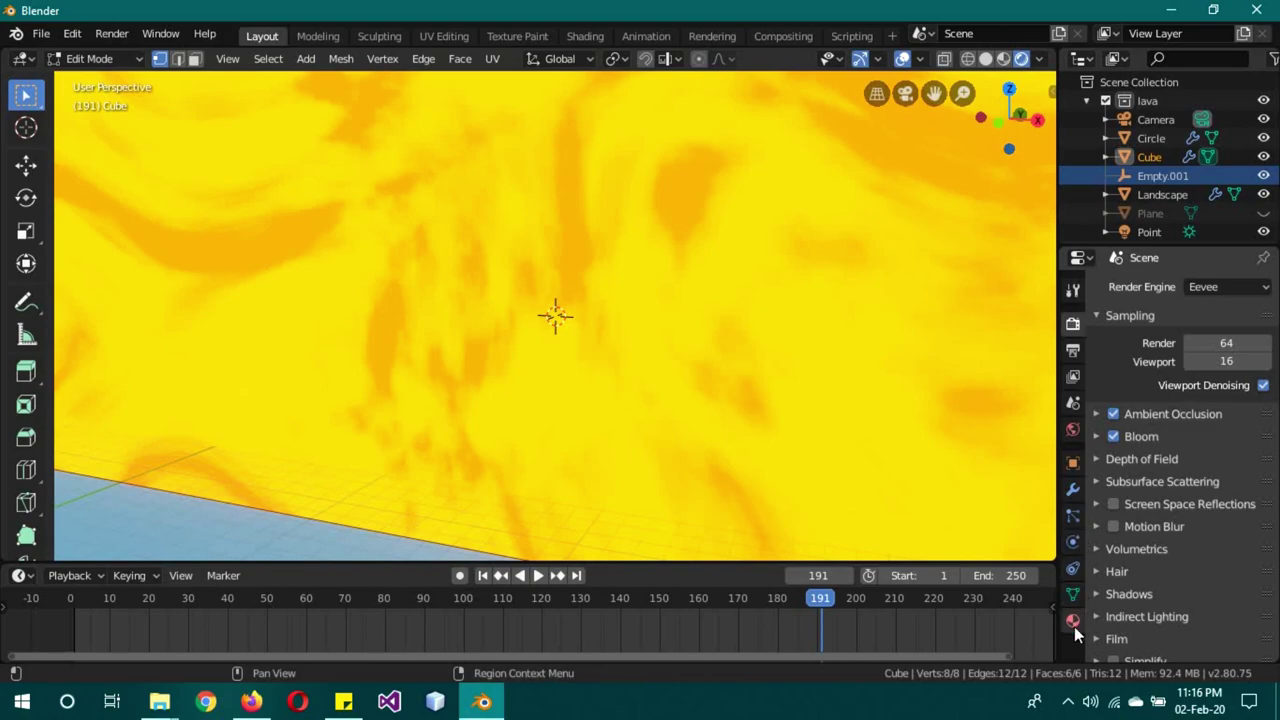
left_click(1072, 620)
left_click(1139, 292)
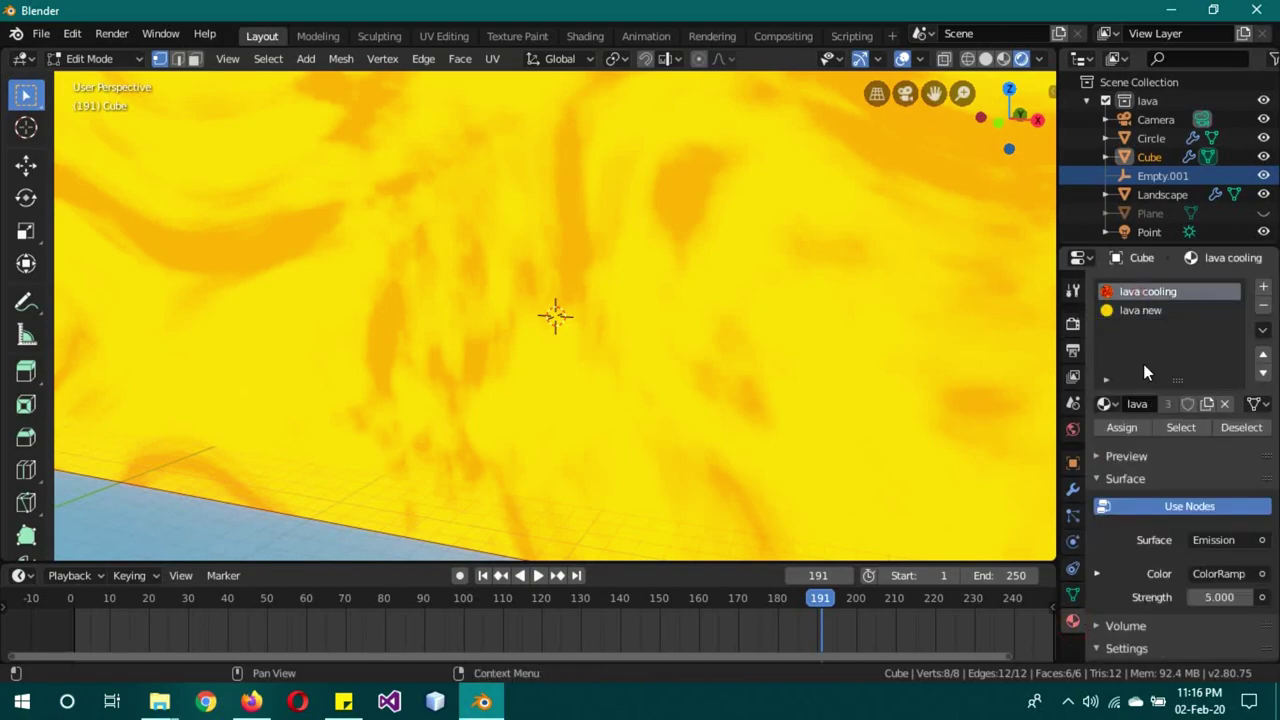
left_click(1122, 427)
key("Tab")
scroll(840, 346, "down", 2)
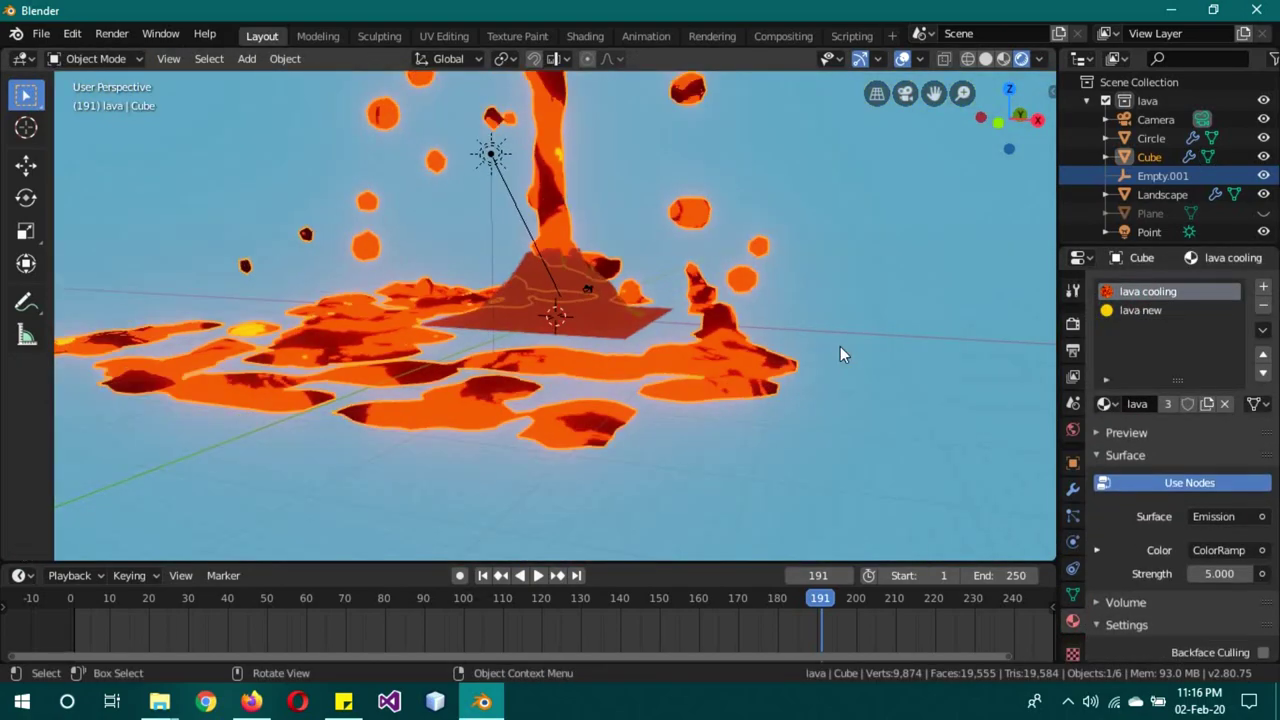
scroll(812, 342, "down", 2)
scroll(745, 338, "down", 2)
scroll(681, 331, "up", 2)
scroll(681, 331, "up", 2)
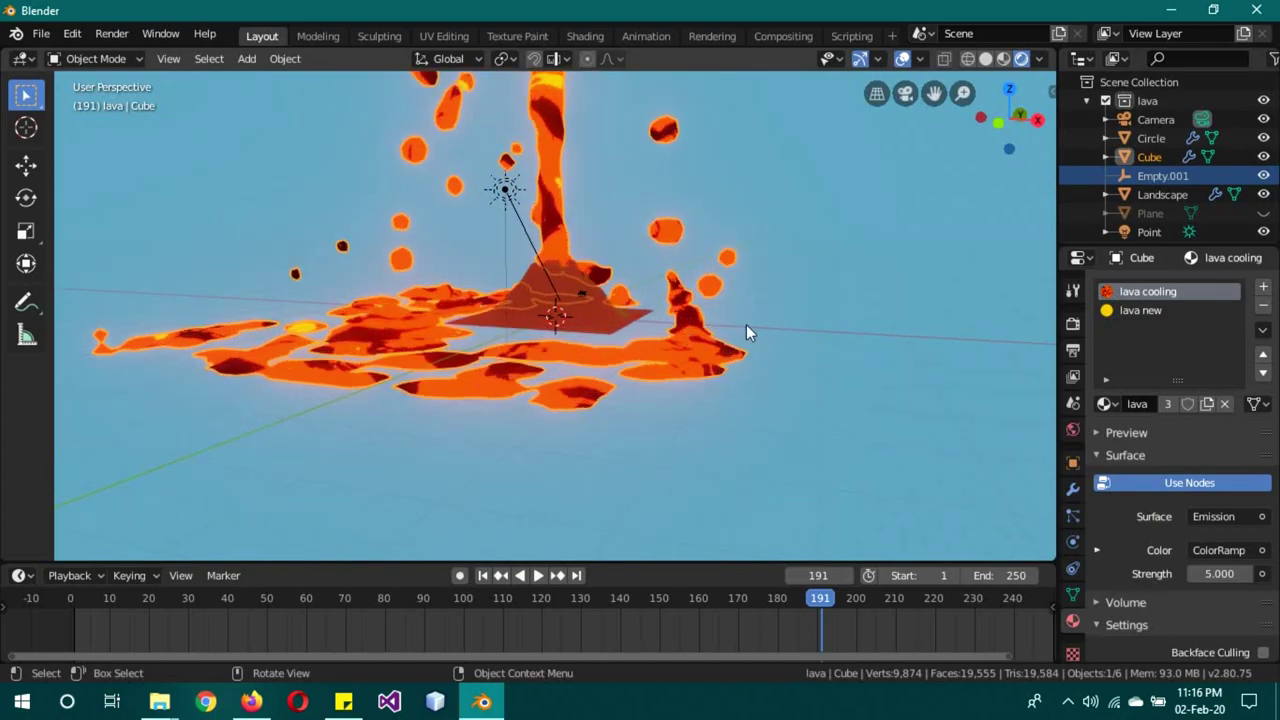
mouse_move(748, 334)
middle_mouse_down()
mouse_move(602, 358)
mouse_move(855, 338)
mouse_move(829, 329)
middle_mouse_up()
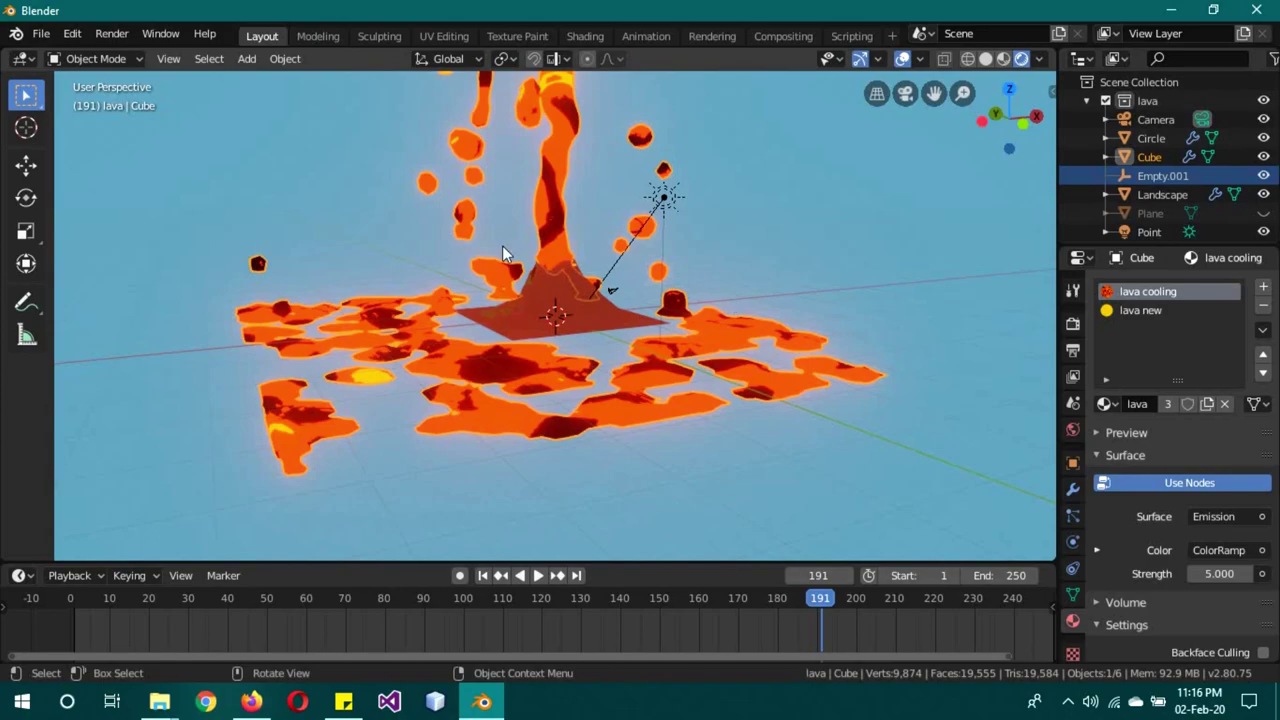
Step: Set Solid shading and turn the viewport into the Shader Editor showing the lava cooling nodes
key("z")
left_click(652, 262)
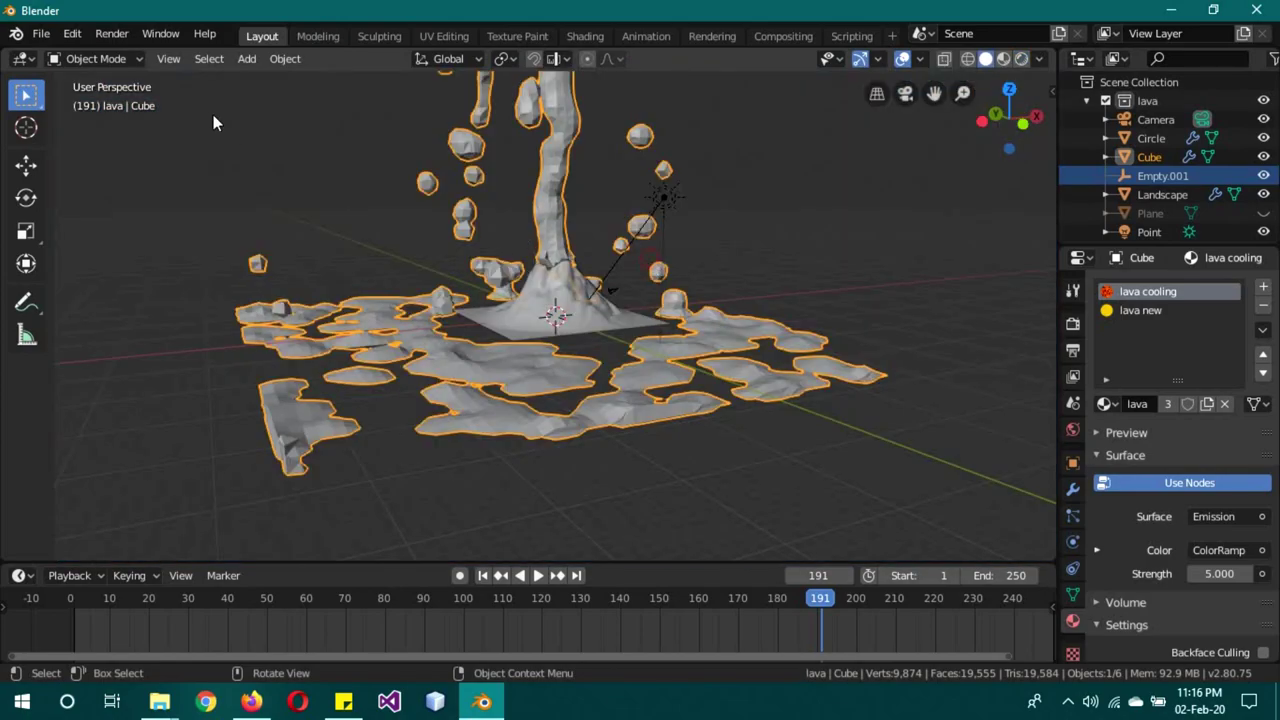
left_click(22, 58)
left_click(100, 190)
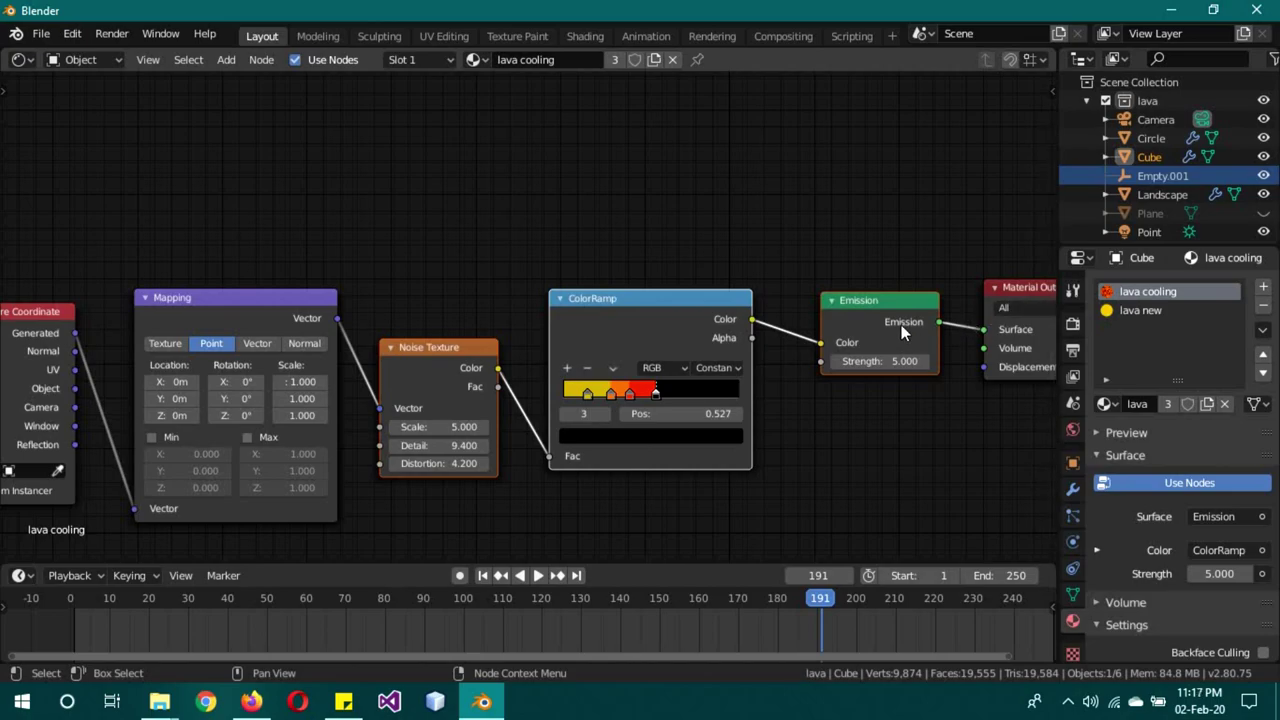
Step: Browse node search for Mapping and Texture Coordinate, then split the node editor into two panes
key("shift+a")
left_click(674, 180)
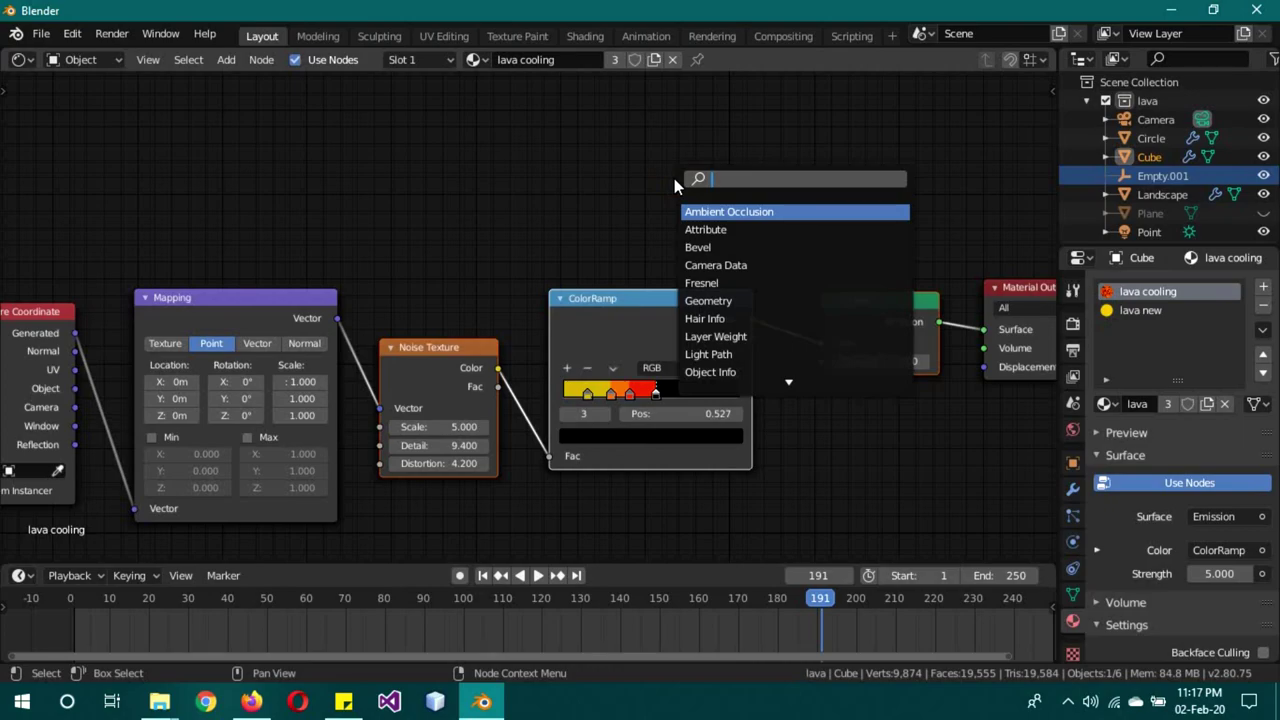
type("mapp")
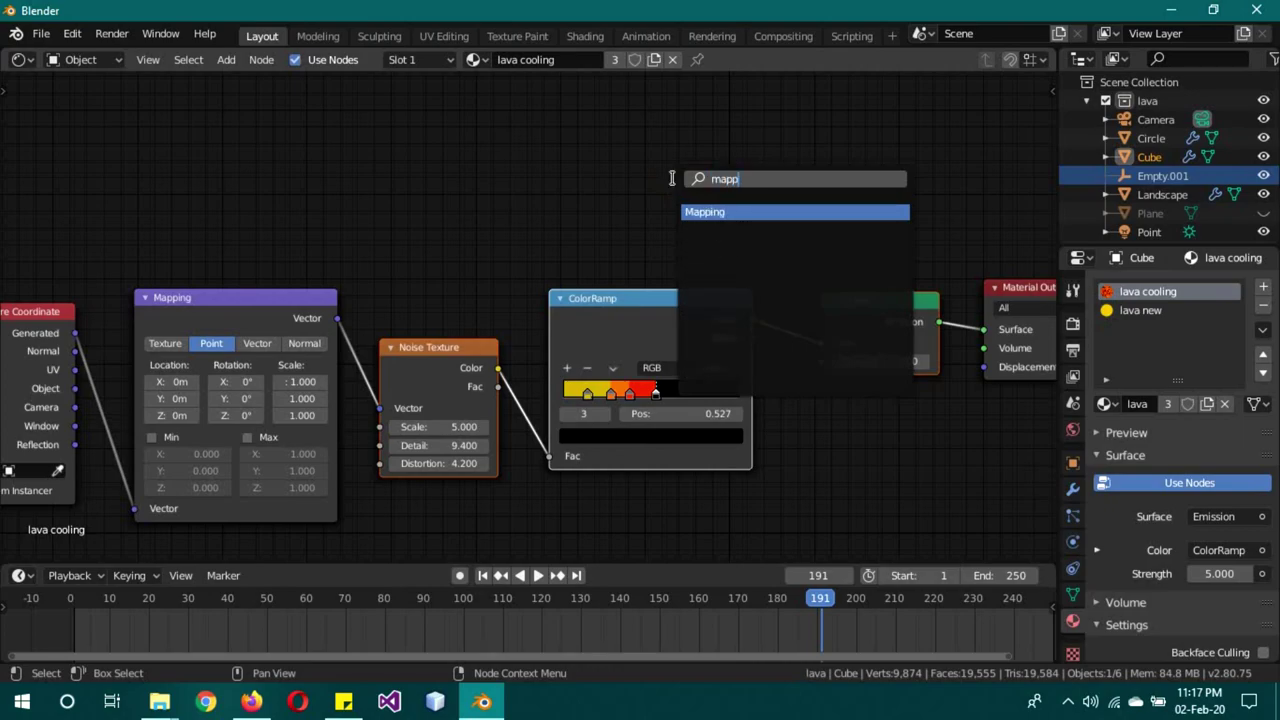
key("BackSpace")
key("BackSpace")
key("BackSpace")
key("BackSpace")
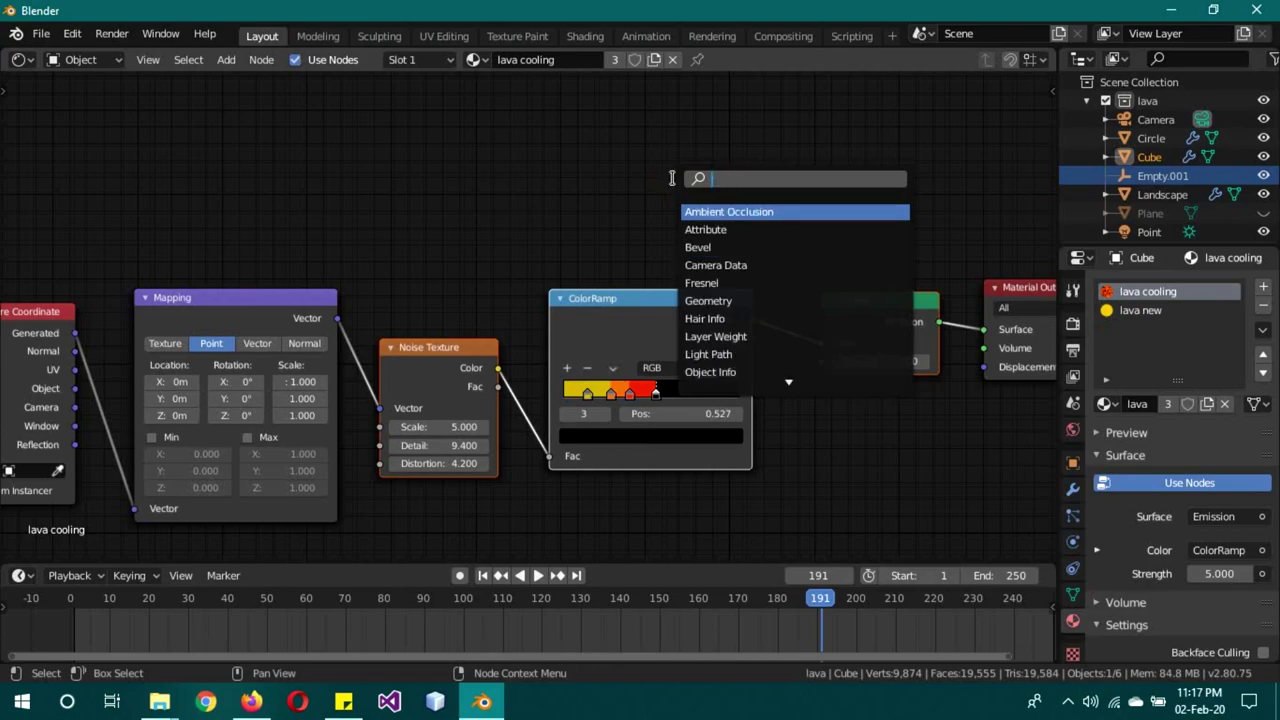
type("coo")
key("BackSpace")
key("BackSpace")
key("BackSpace")
left_click(665, 170)
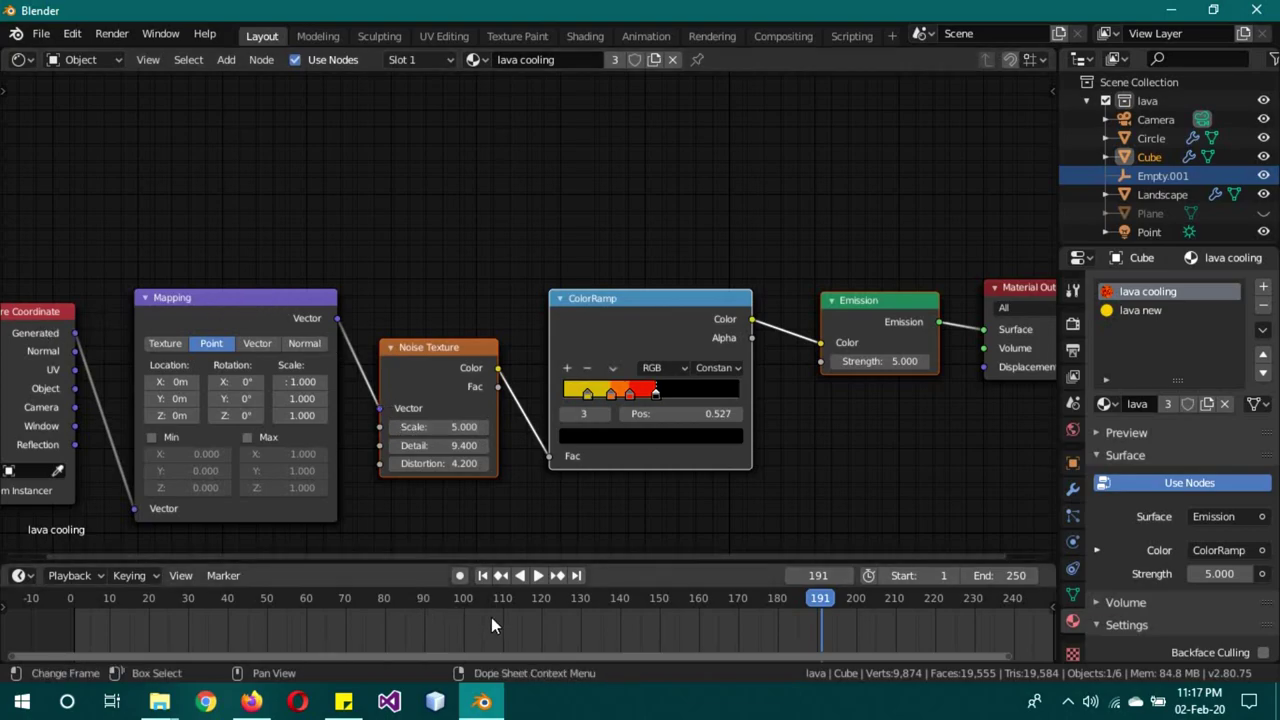
left_click_drag(495, 557, 428, 557)
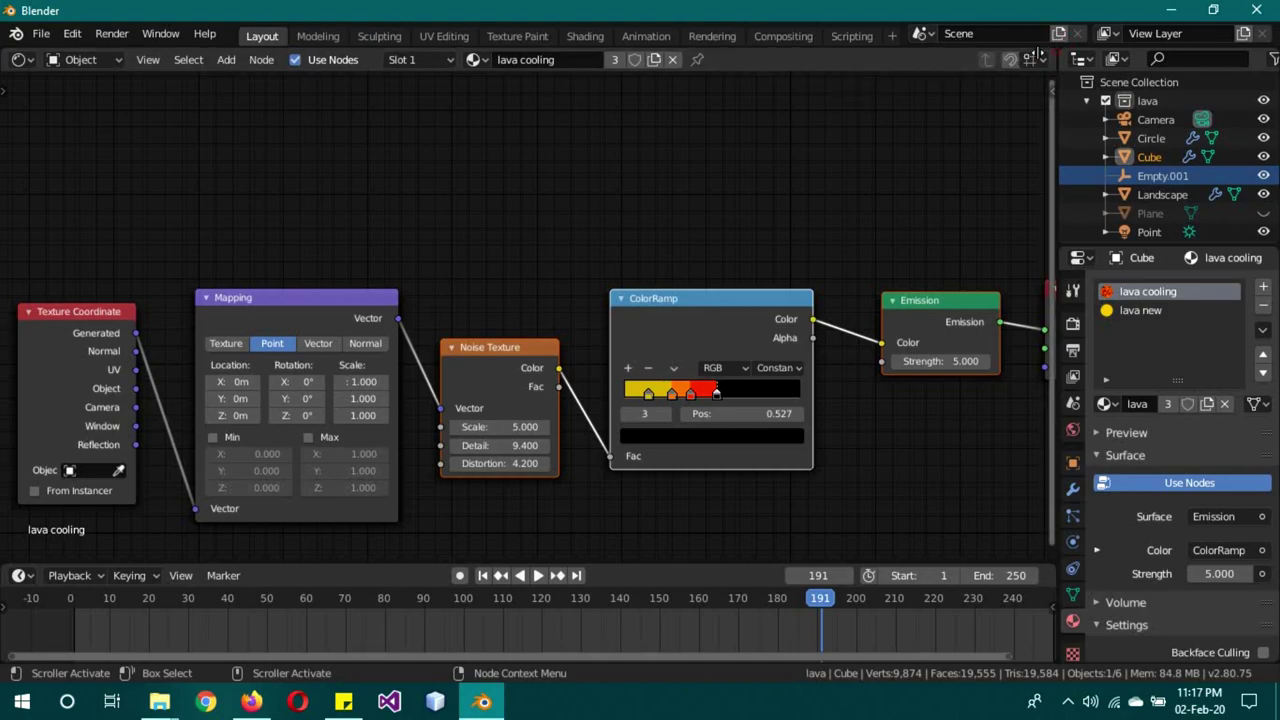
left_click_drag(1056, 52, 570, 152)
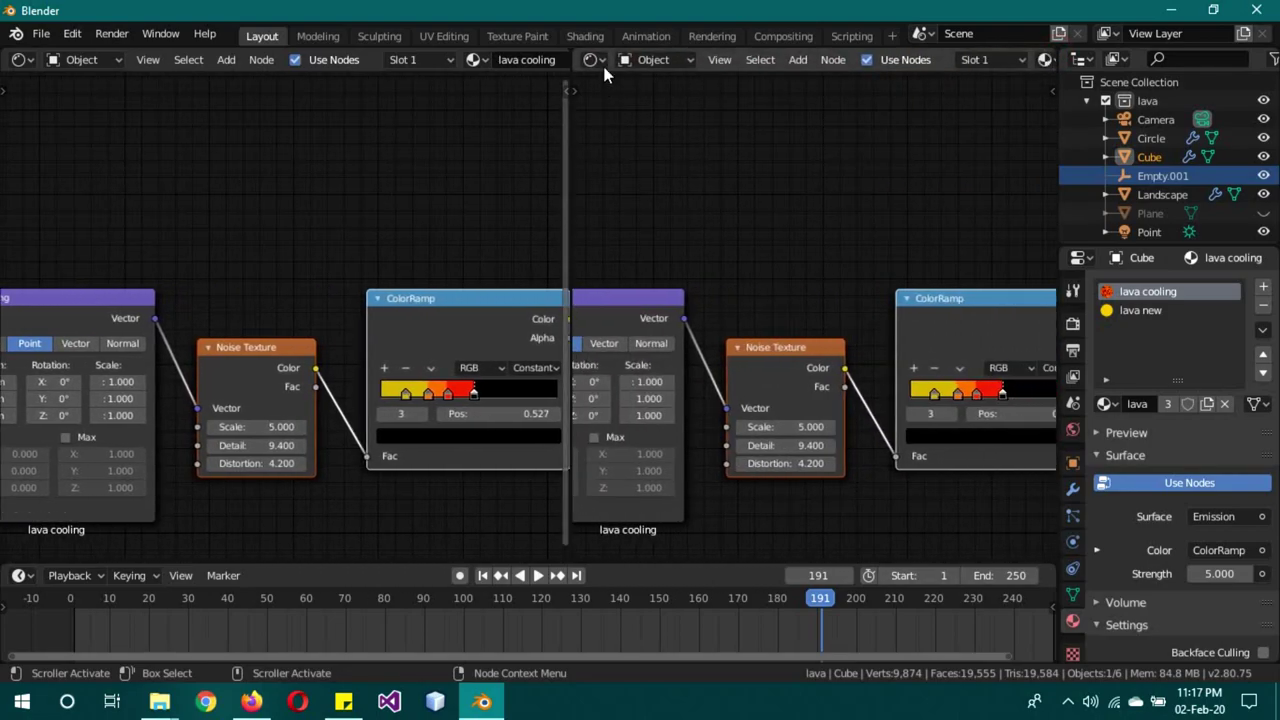
Step: Make the right pane a Rendered 3D Viewport of the lava scene
left_click(597, 59)
left_click(643, 196)
left_click(597, 59)
left_click(645, 129)
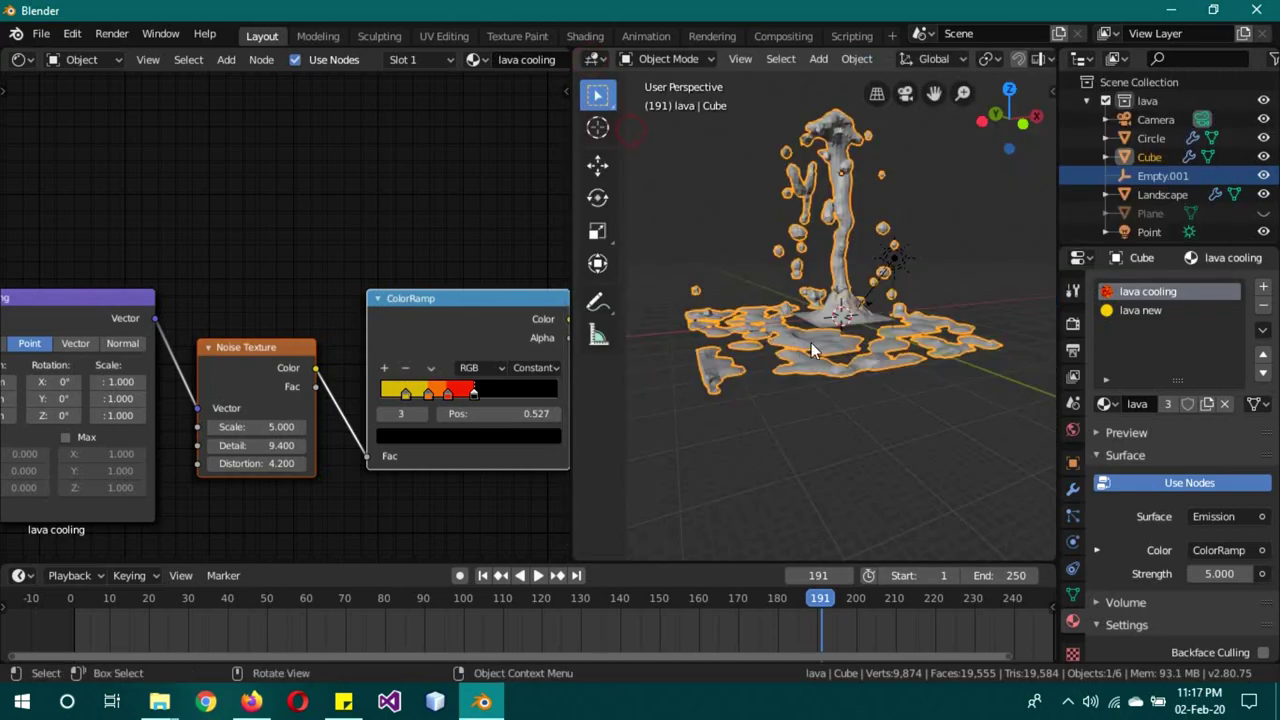
key("z")
left_click(818, 253)
scroll(845, 300, "up", 4)
scroll(793, 355, "down", 2)
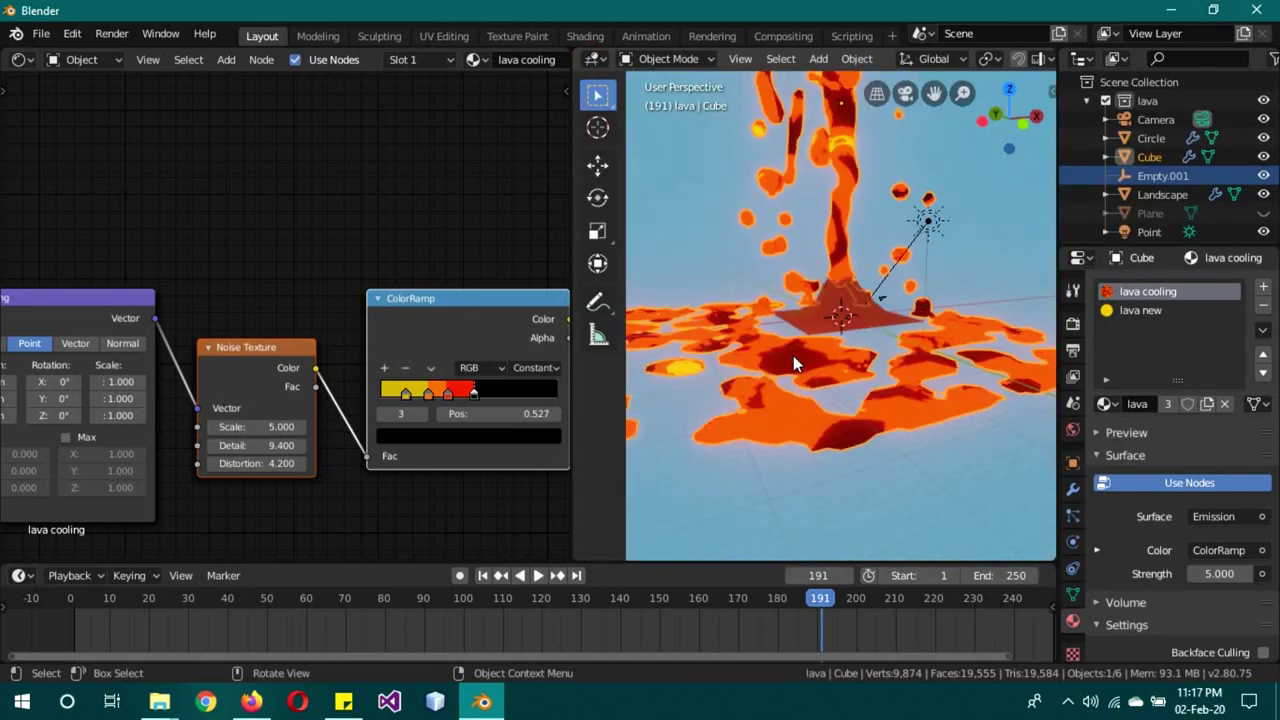
middle_click_drag(793, 355, 810, 335)
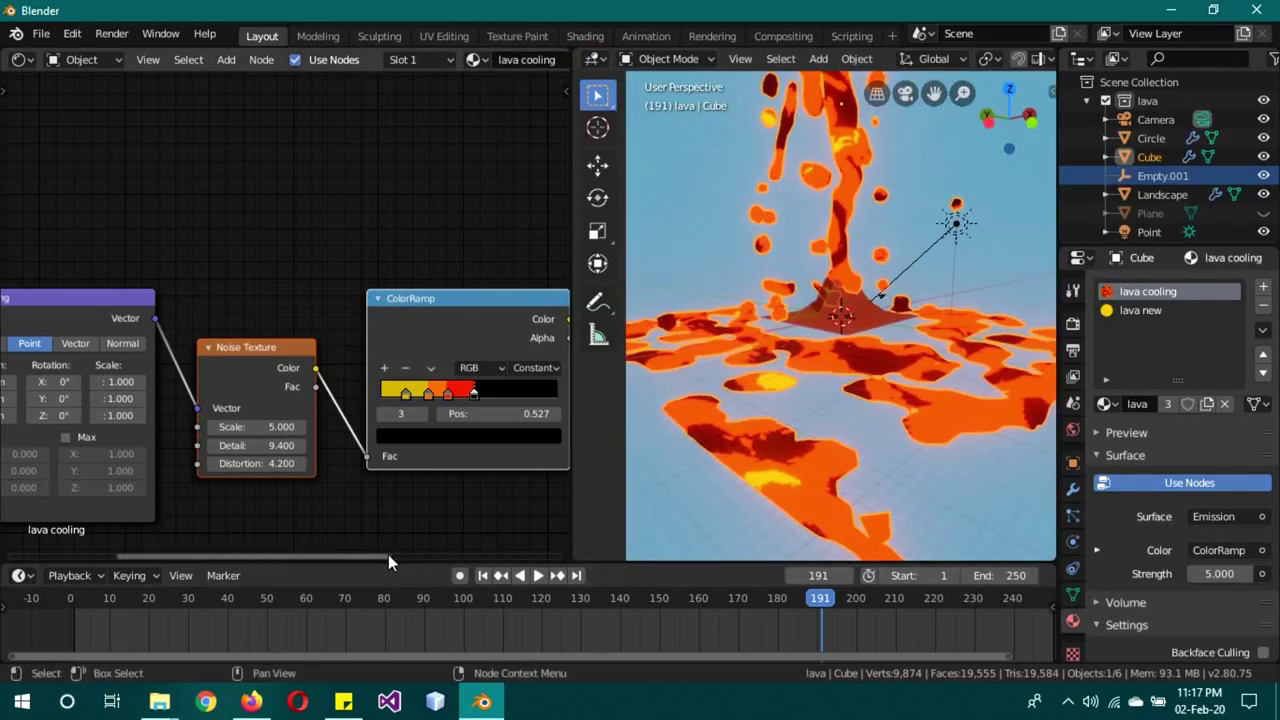
Step: Keyframe Mapping Location Z at 0m on frame 191 and a raised value on frame 212
left_click_drag(388, 554, 315, 556)
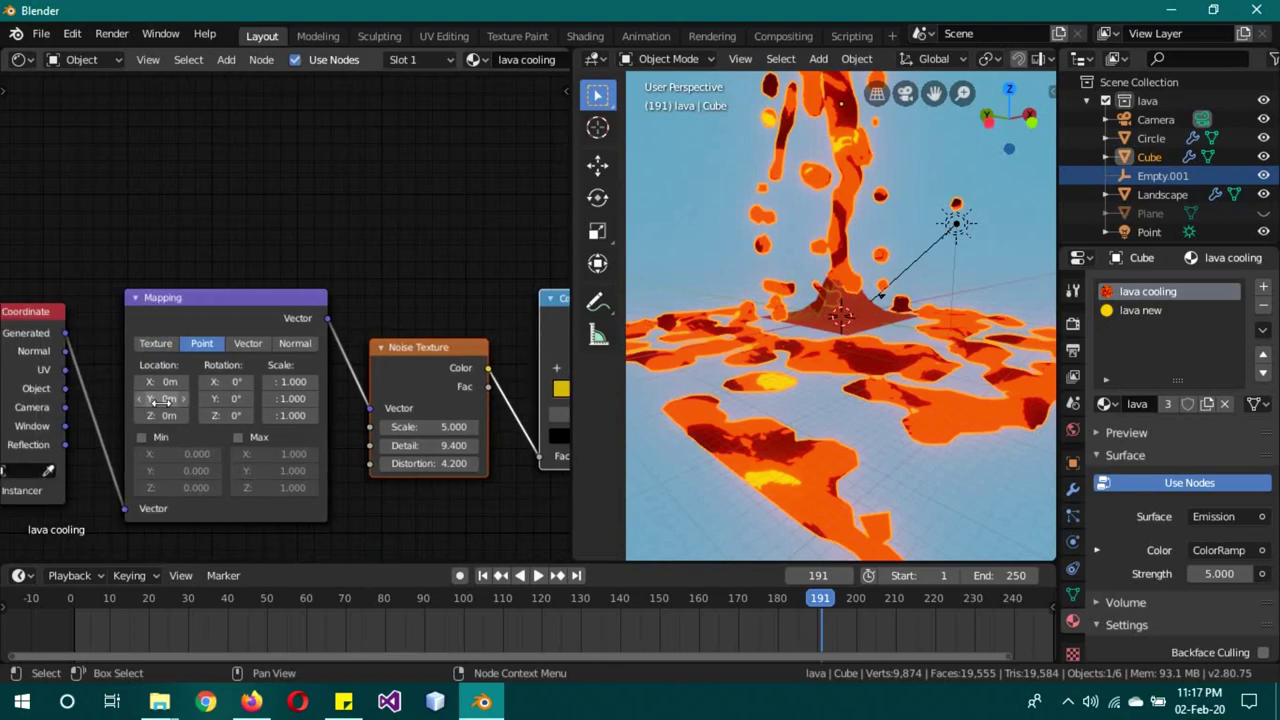
left_click_drag(163, 415, 195, 408)
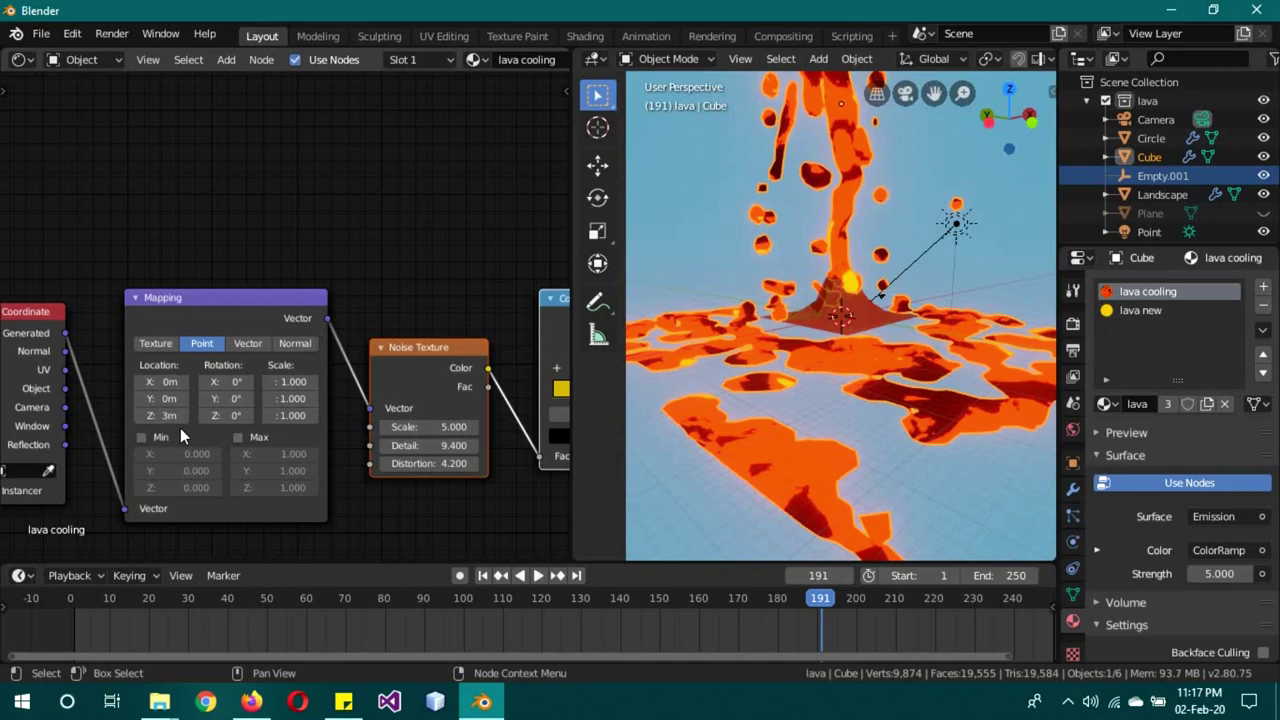
key("BackSpace")
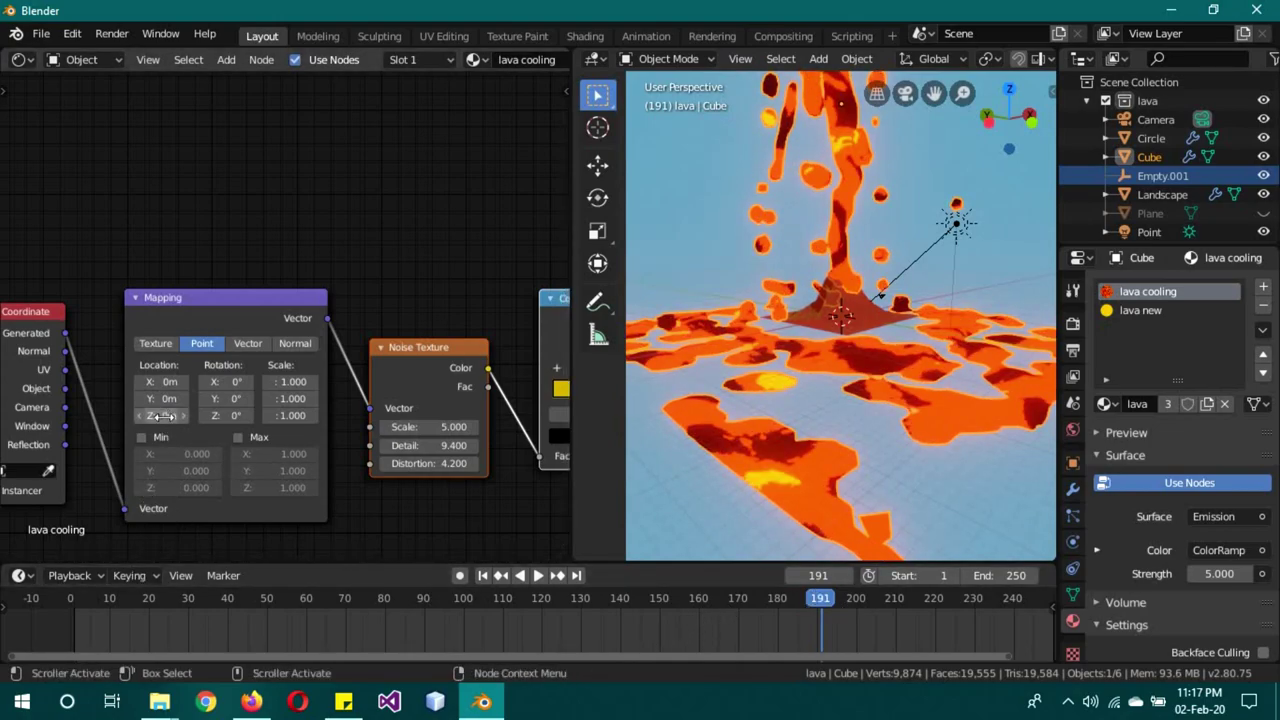
key("i")
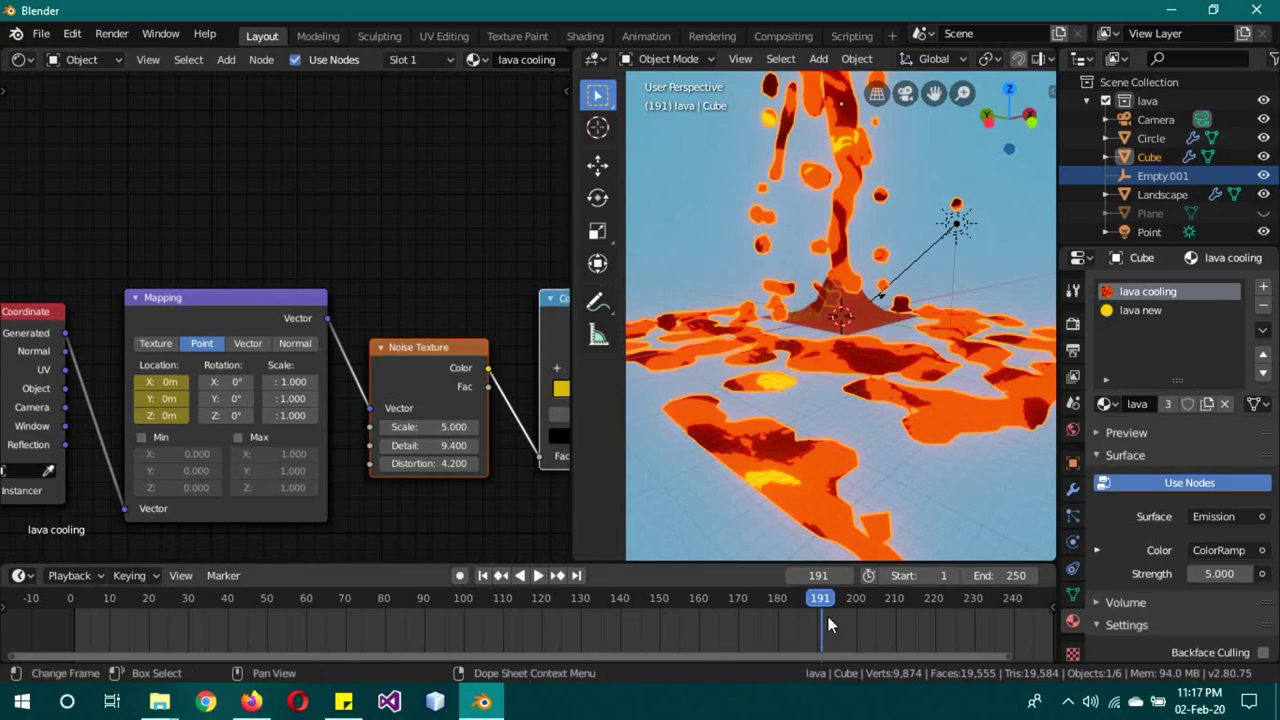
key("space")
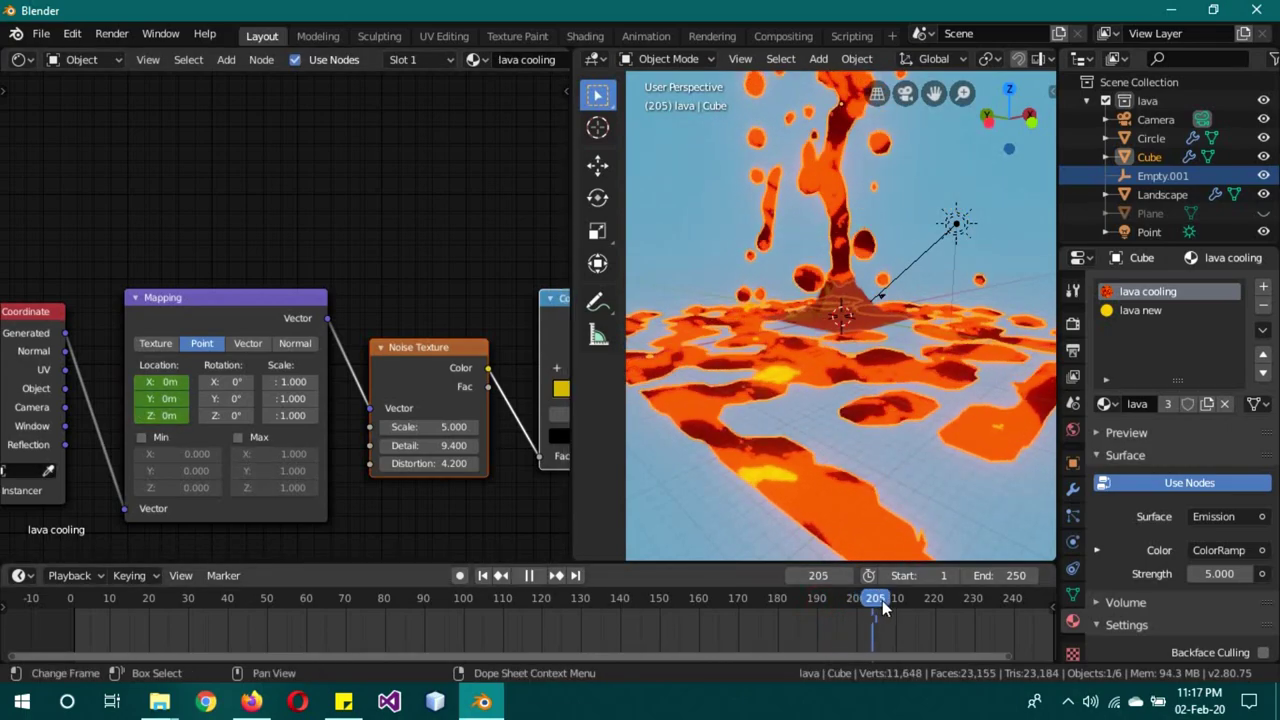
key("space")
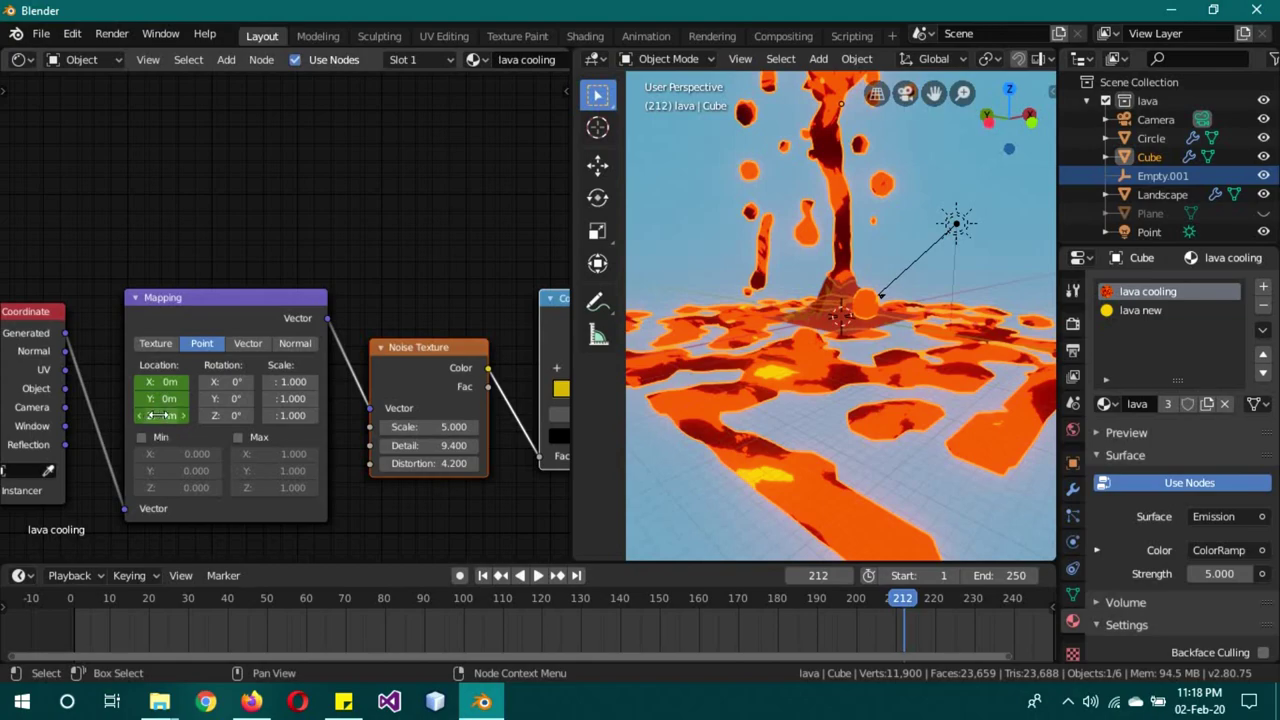
left_click_drag(160, 415, 170, 415)
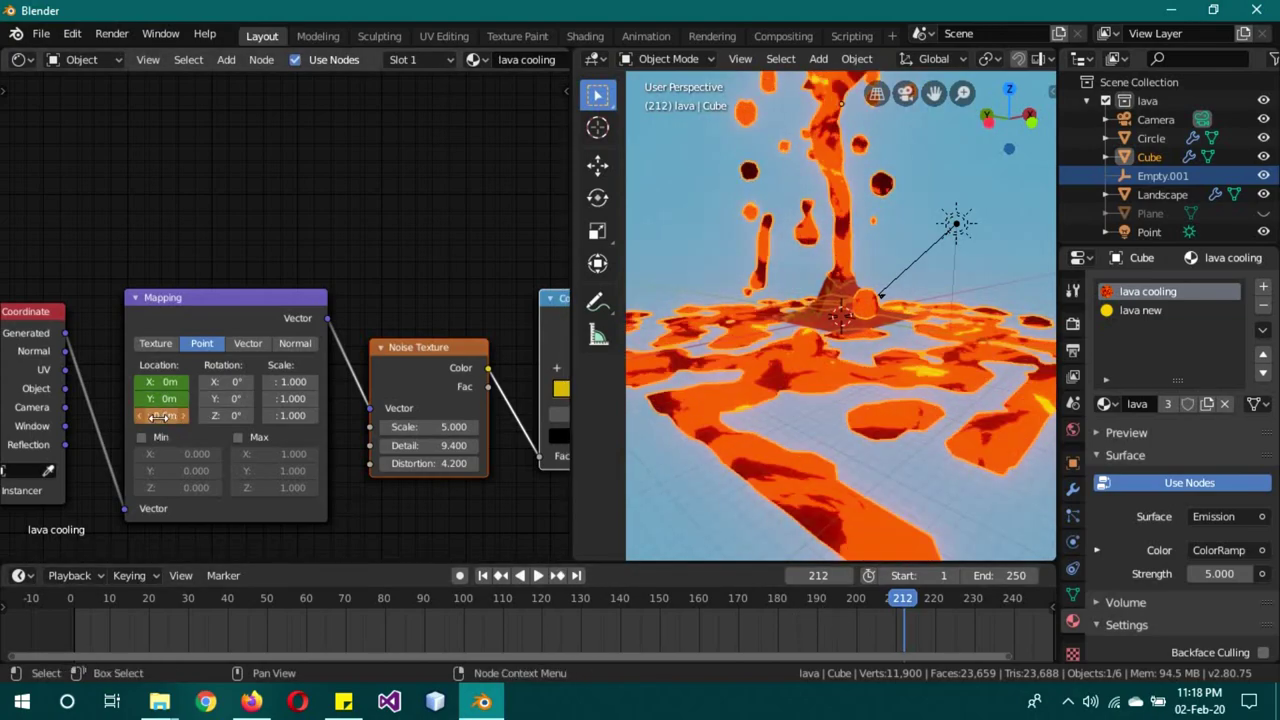
key("i")
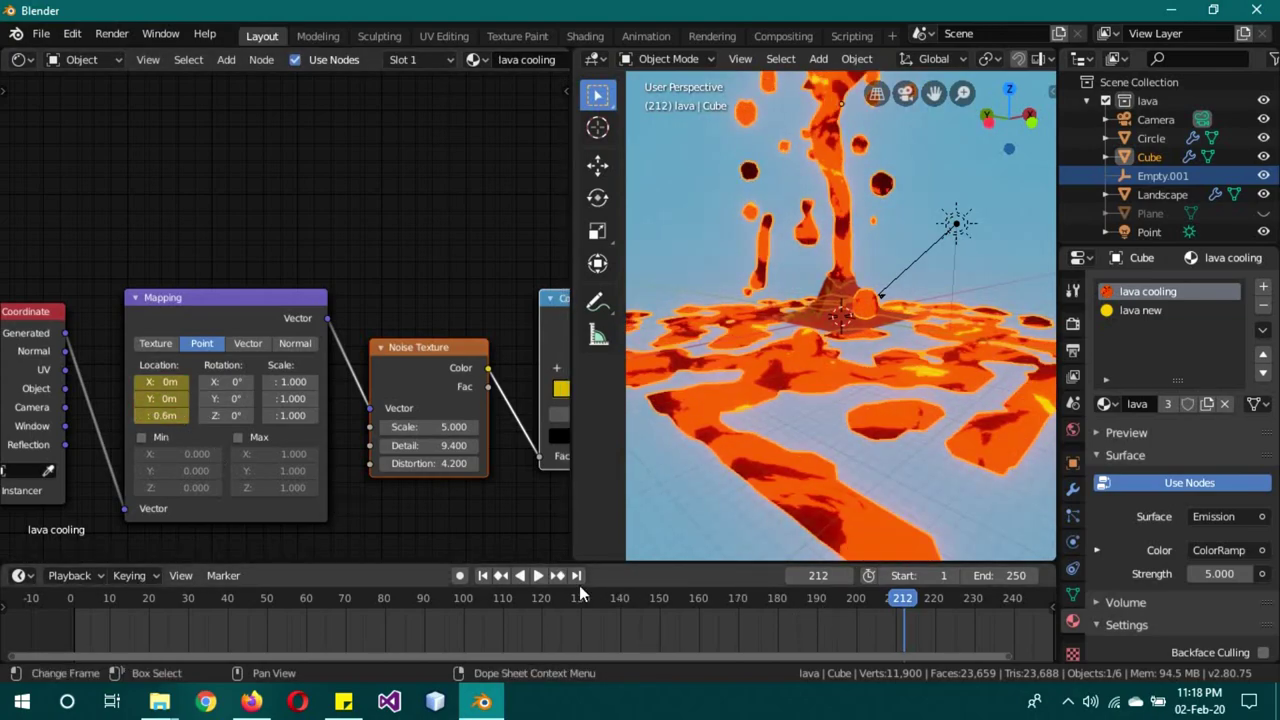
Step: Play back and scrub frames 191 to 212 to check the sliding lava pattern, ending on frame 191
left_click(878, 600)
key("space")
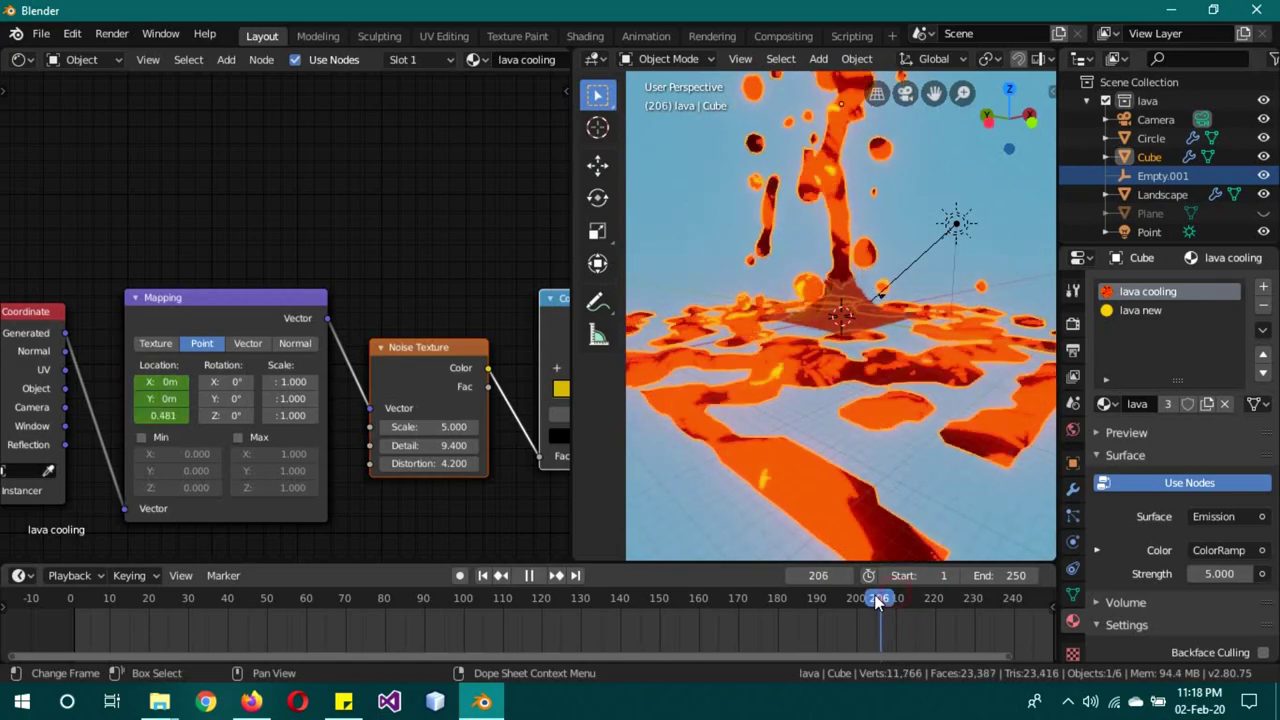
left_click_drag(878, 600, 797, 598)
key("space")
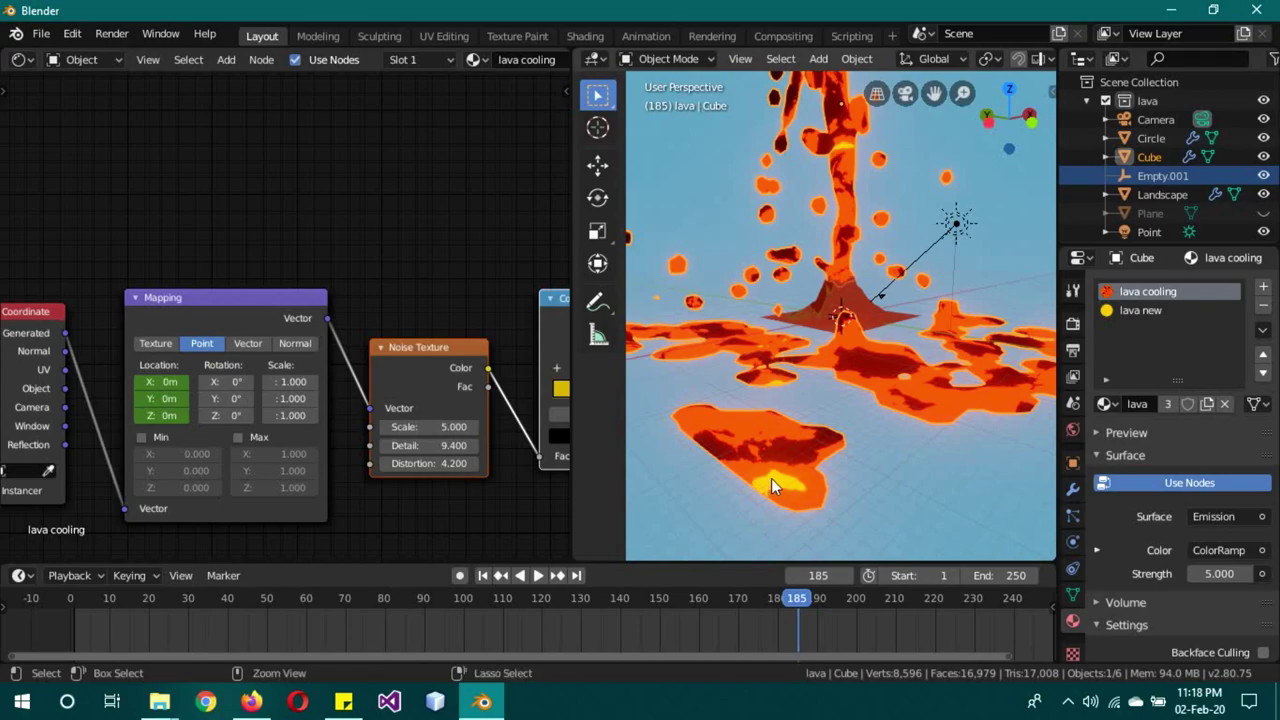
key("Up")
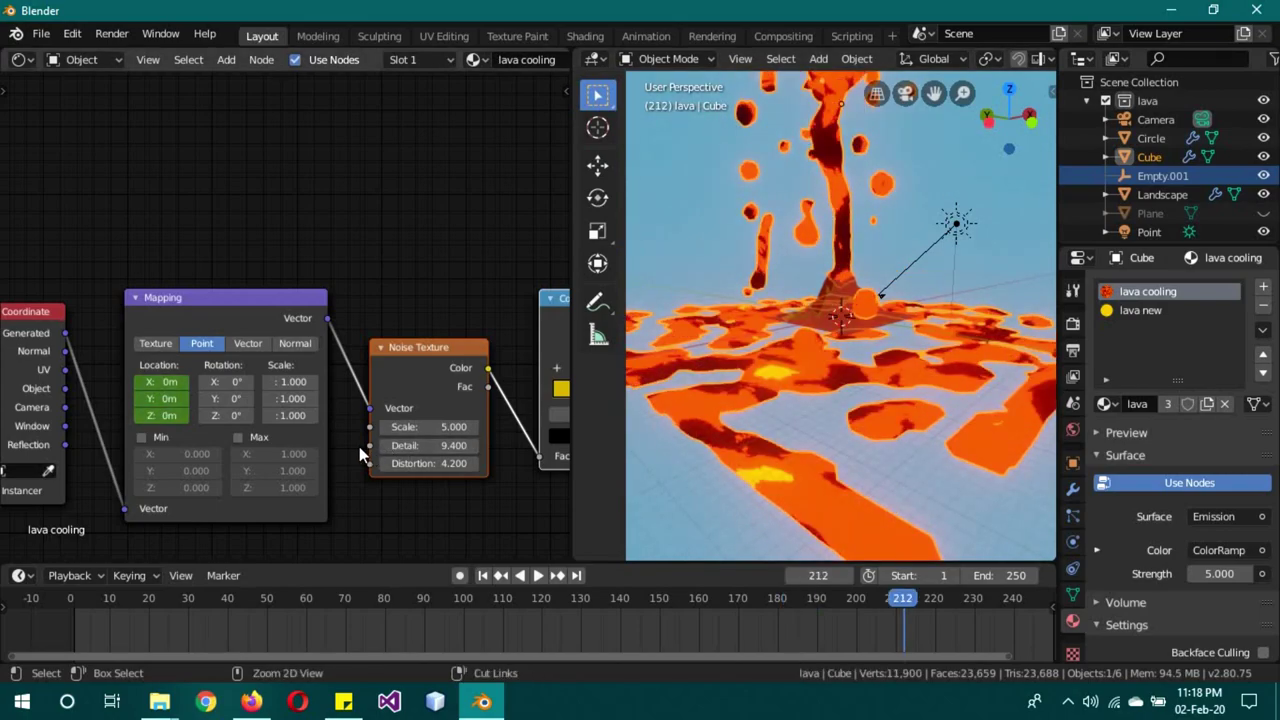
key("Down")
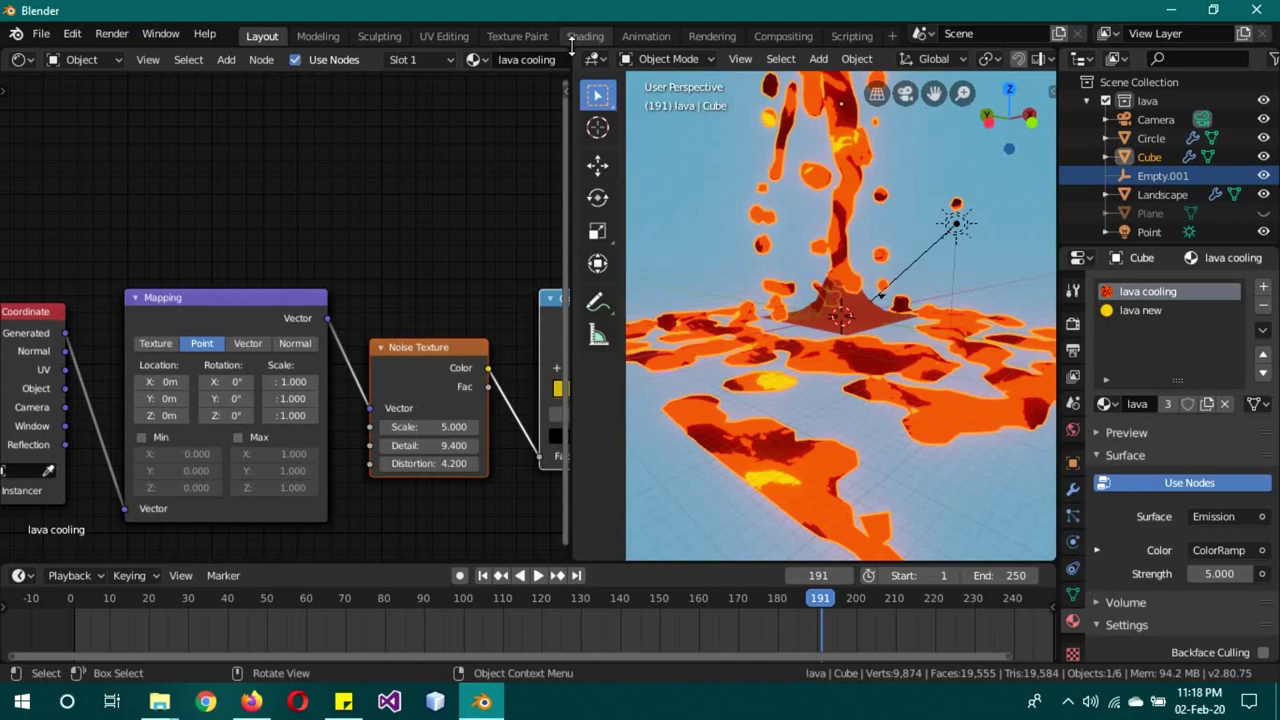
Step: Merge the panes into one 3D Viewport and collapse the lava collection in the Outliner
left_click_drag(568, 46, 710, 74)
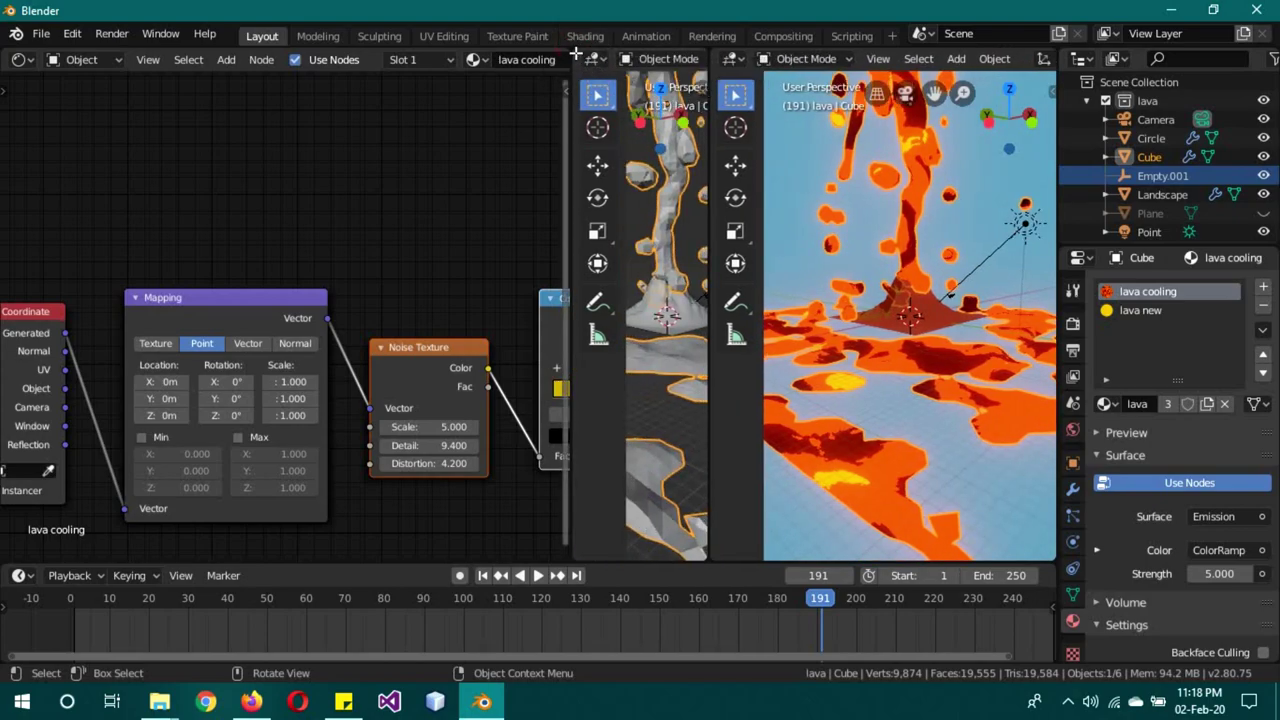
left_click_drag(570, 47, 740, 58)
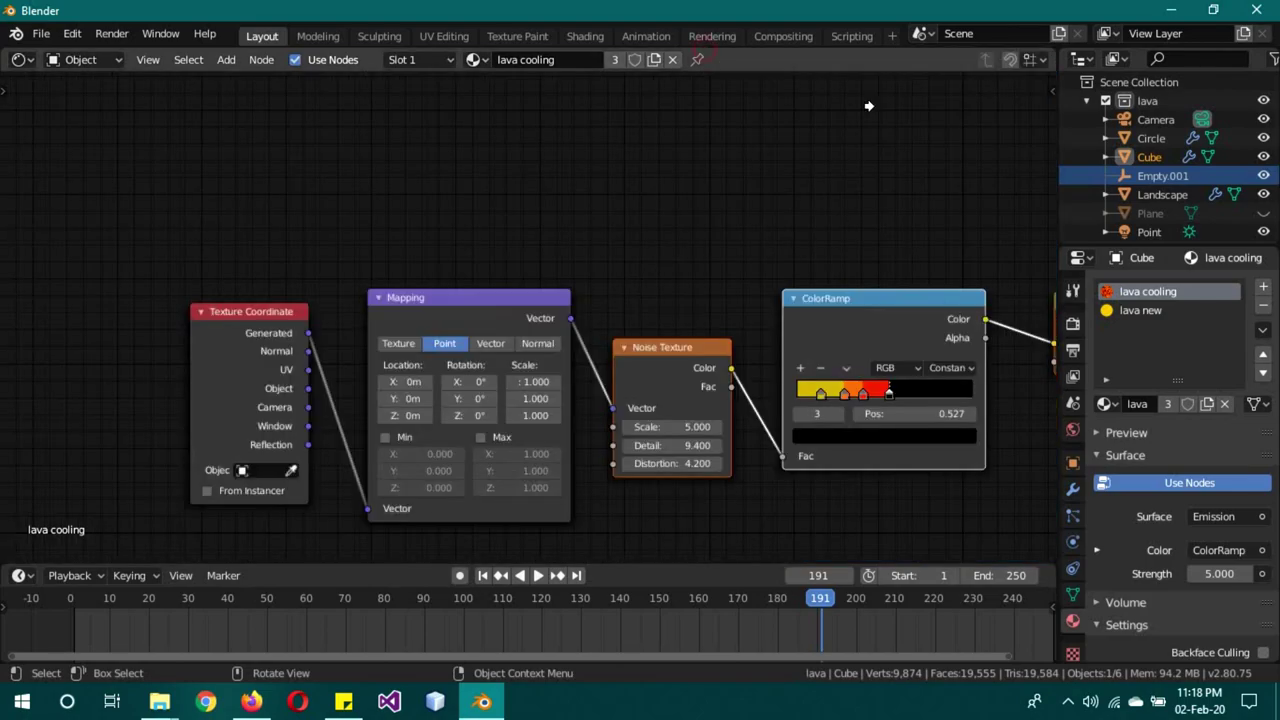
left_click(18, 59)
left_click(62, 129)
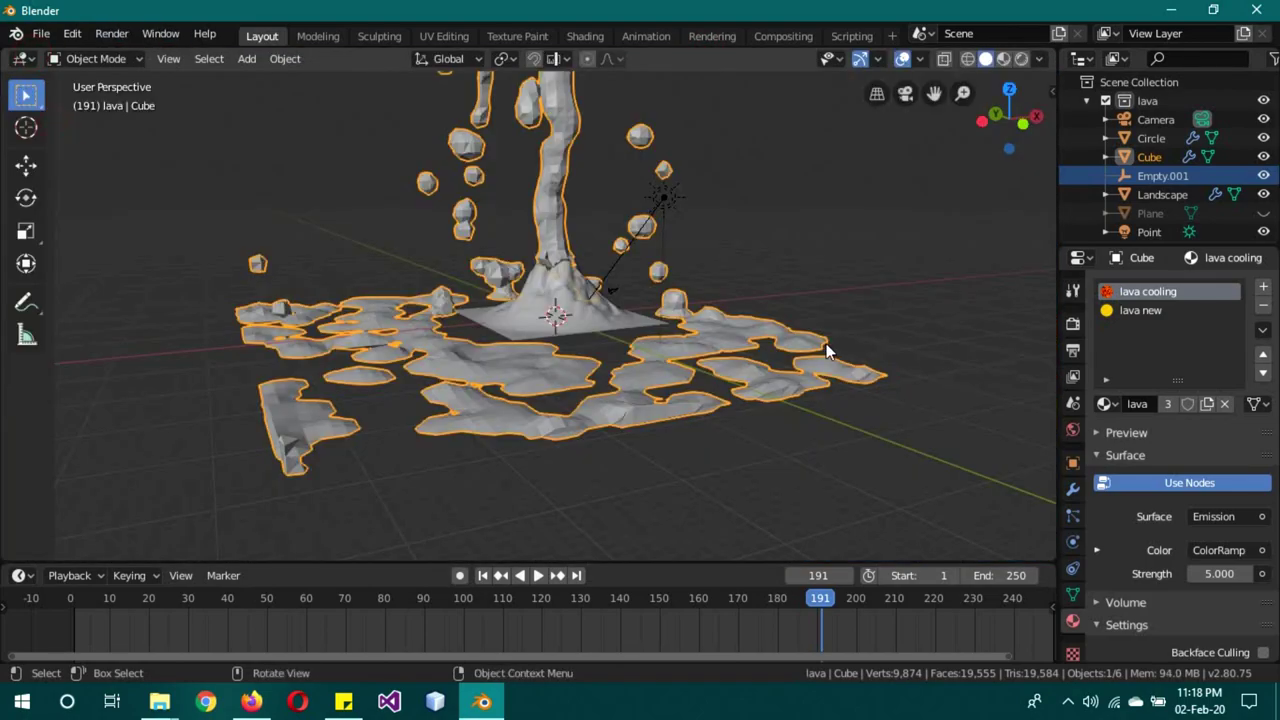
left_click(1086, 101)
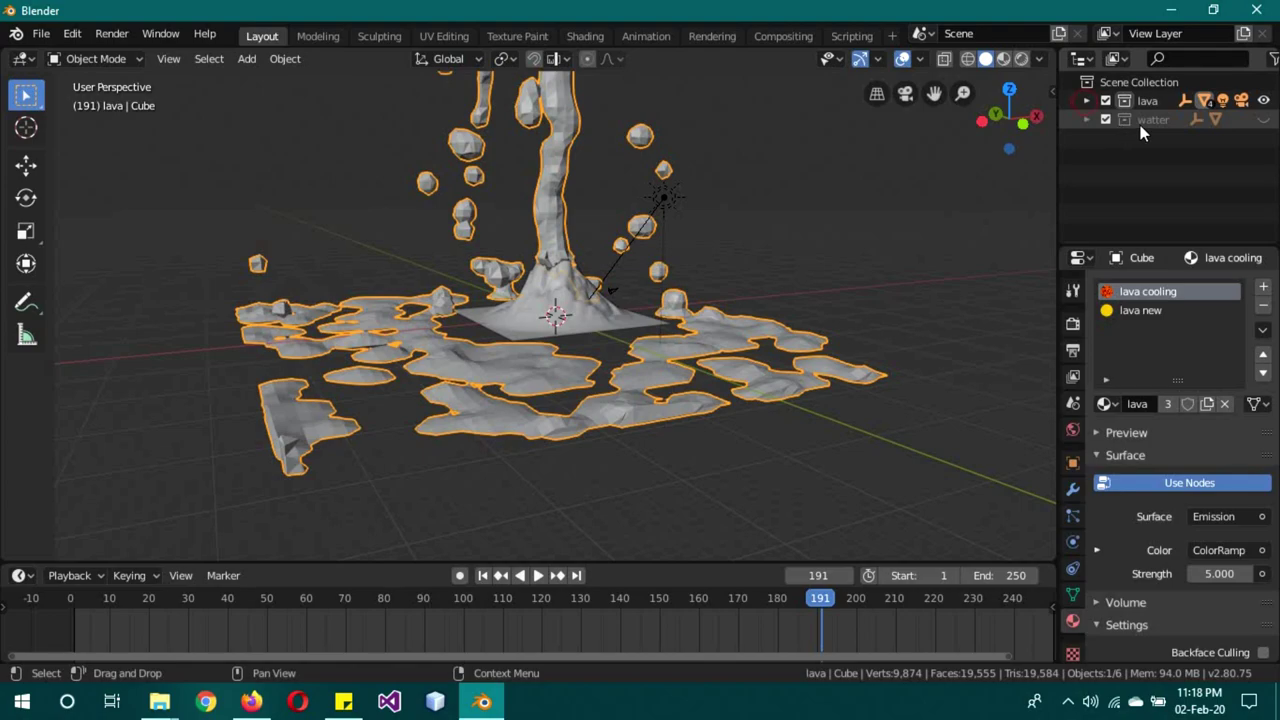
Step: Hide the lava collection, then show and expand the watter collection
left_click(1263, 100)
left_click(1263, 119)
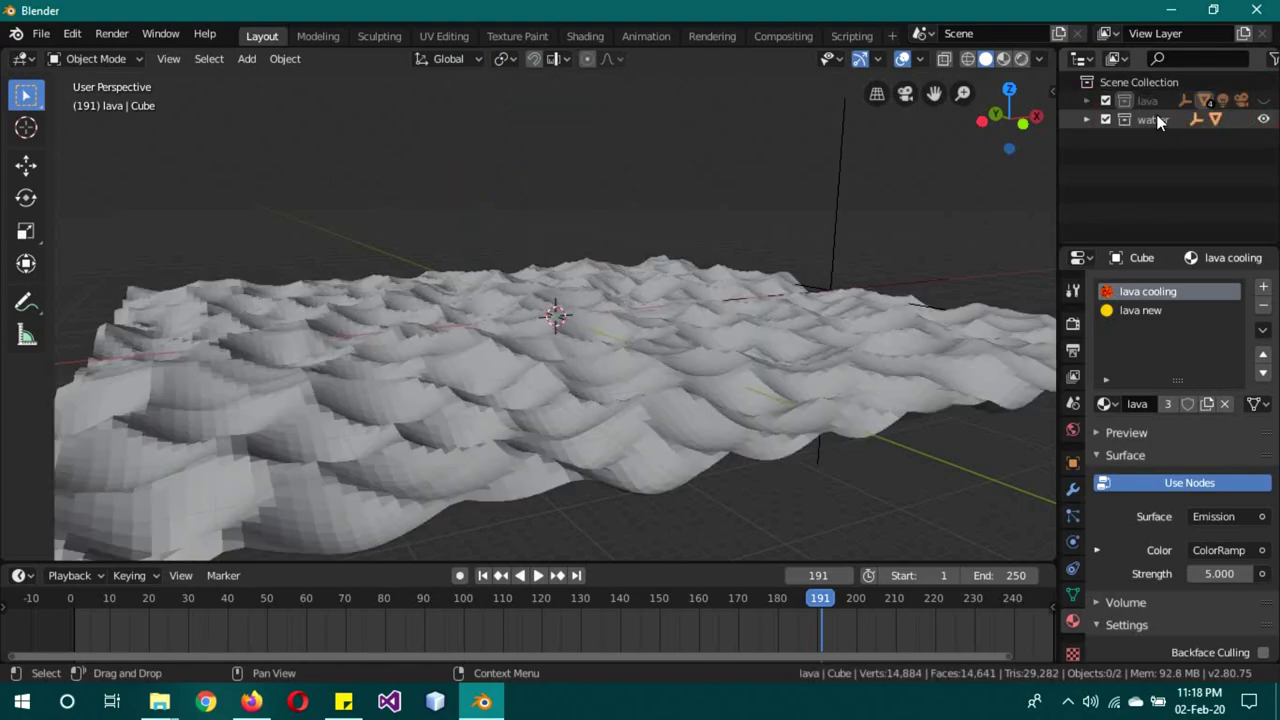
left_click(1087, 120)
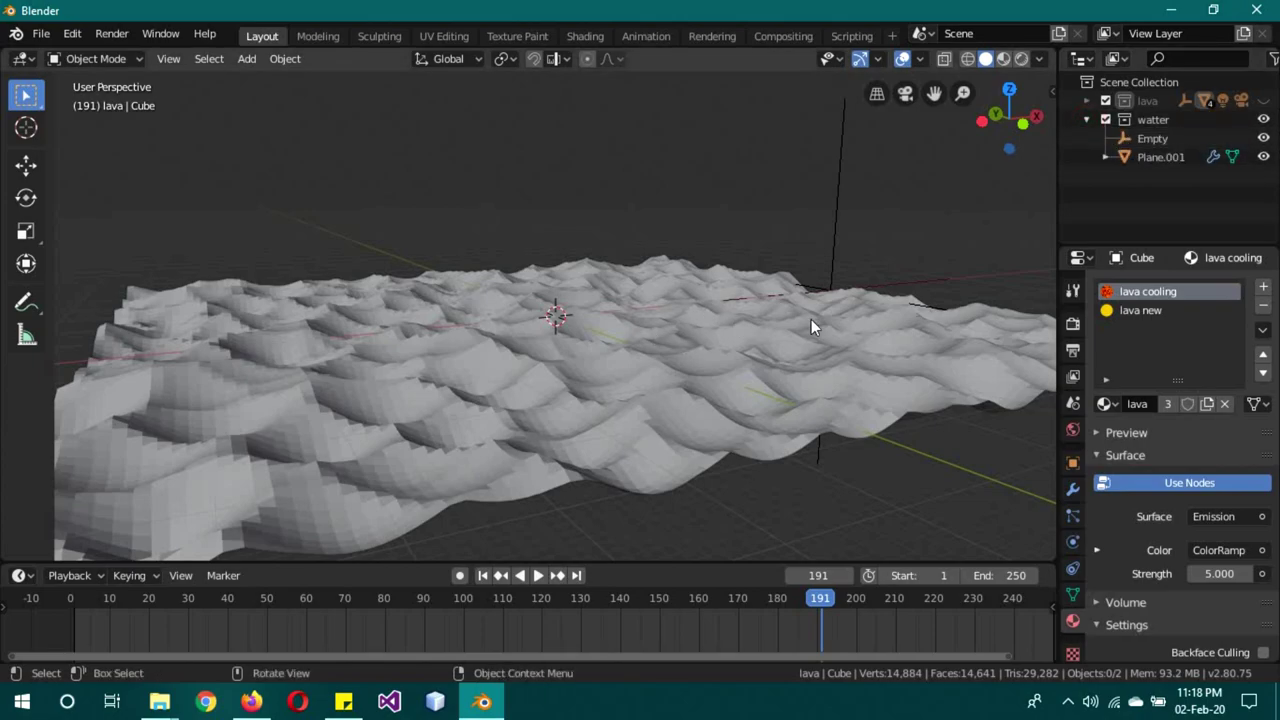
Step: Render the viewport, select Plane.001, and orbit to a low, flat view of the blue waves
key("z")
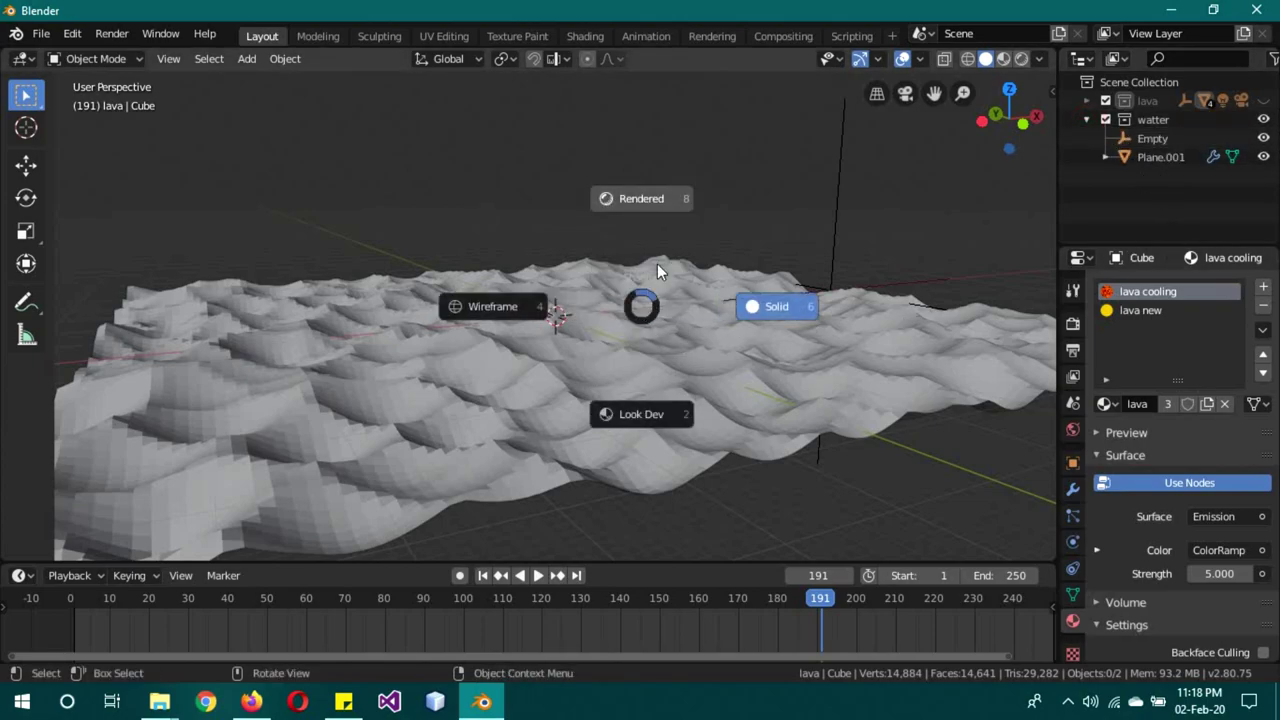
left_click(664, 198)
left_click(716, 349)
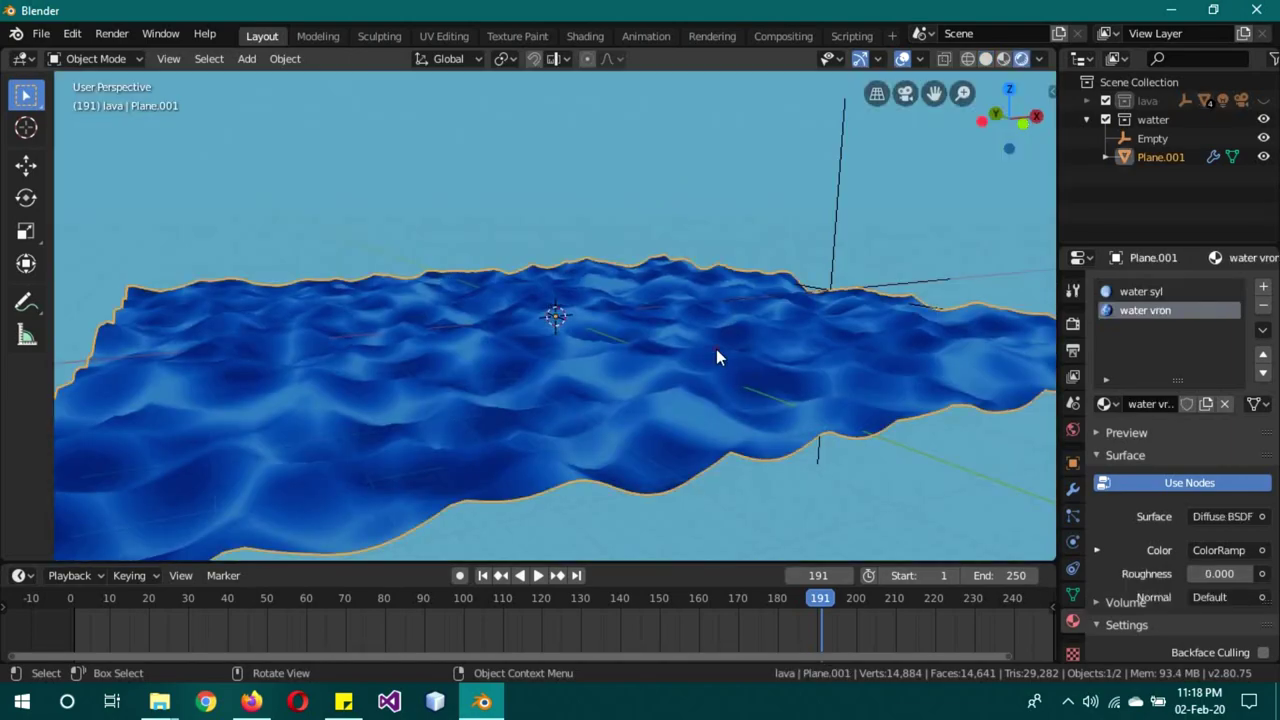
middle_click_drag(716, 349, 708, 369)
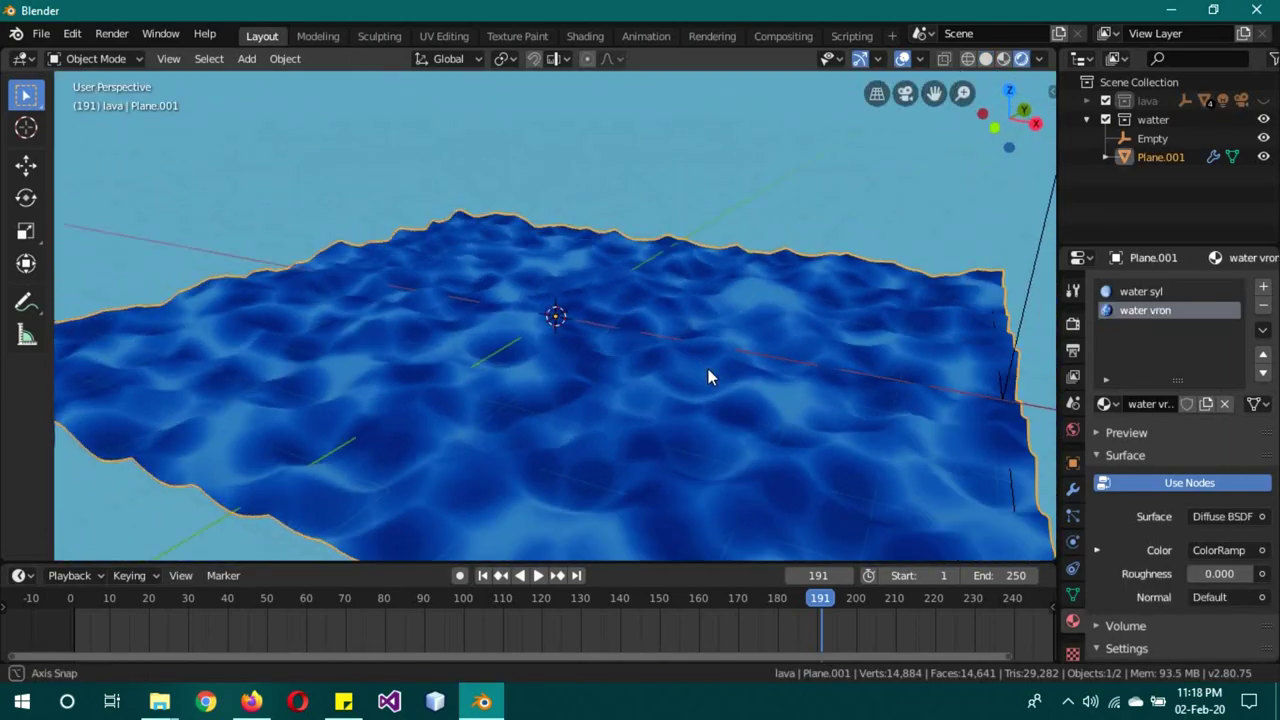
middle_click_drag(796, 376, 858, 366)
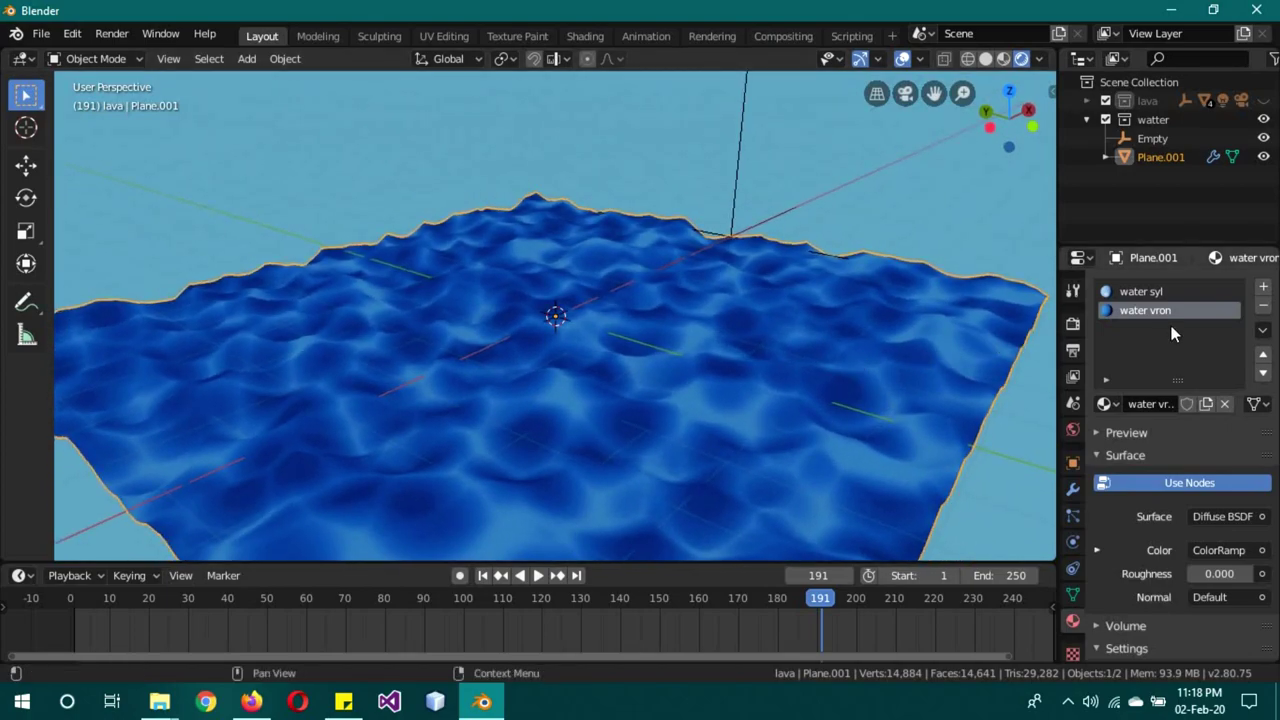
scroll(209, 220, "down", 3)
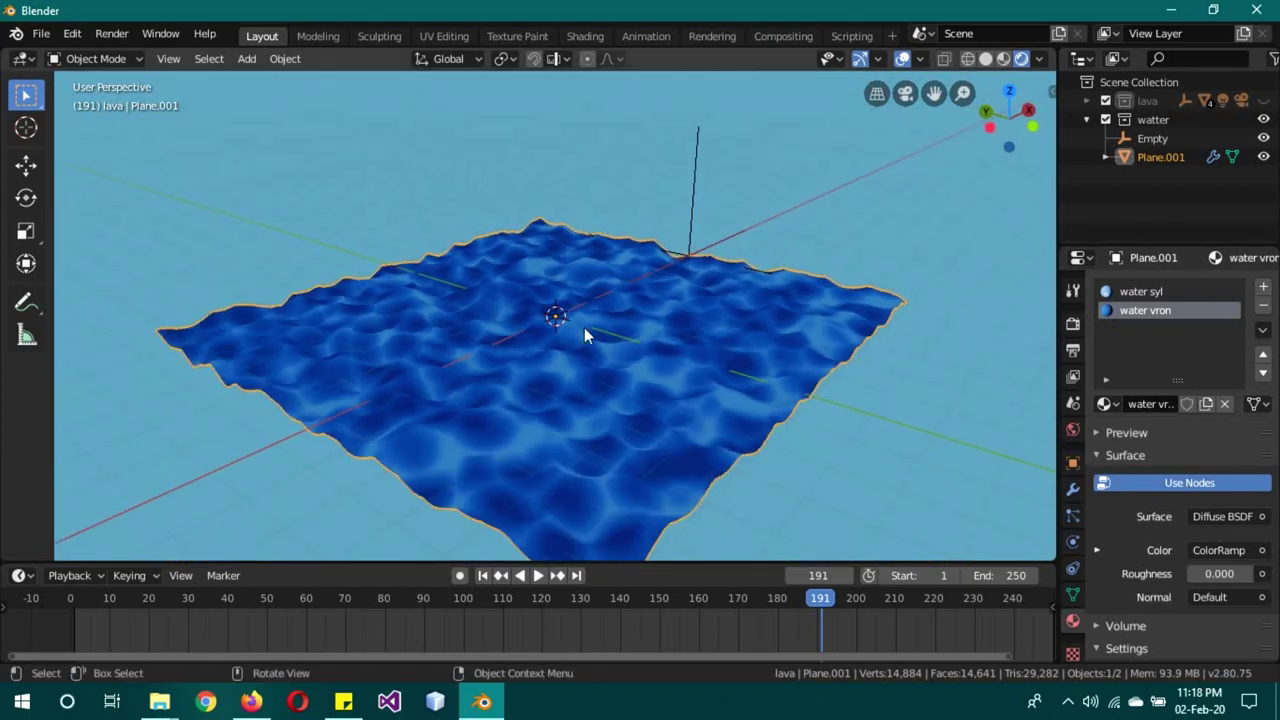
mouse_move(584, 336)
middle_mouse_down()
mouse_move(514, 335)
mouse_move(176, 119)
middle_mouse_up()
Step: Show the water vron Voronoi, ColorRamp and Diffuse BSDF nodes in a Shader Editor split into two panes
left_click(22, 58)
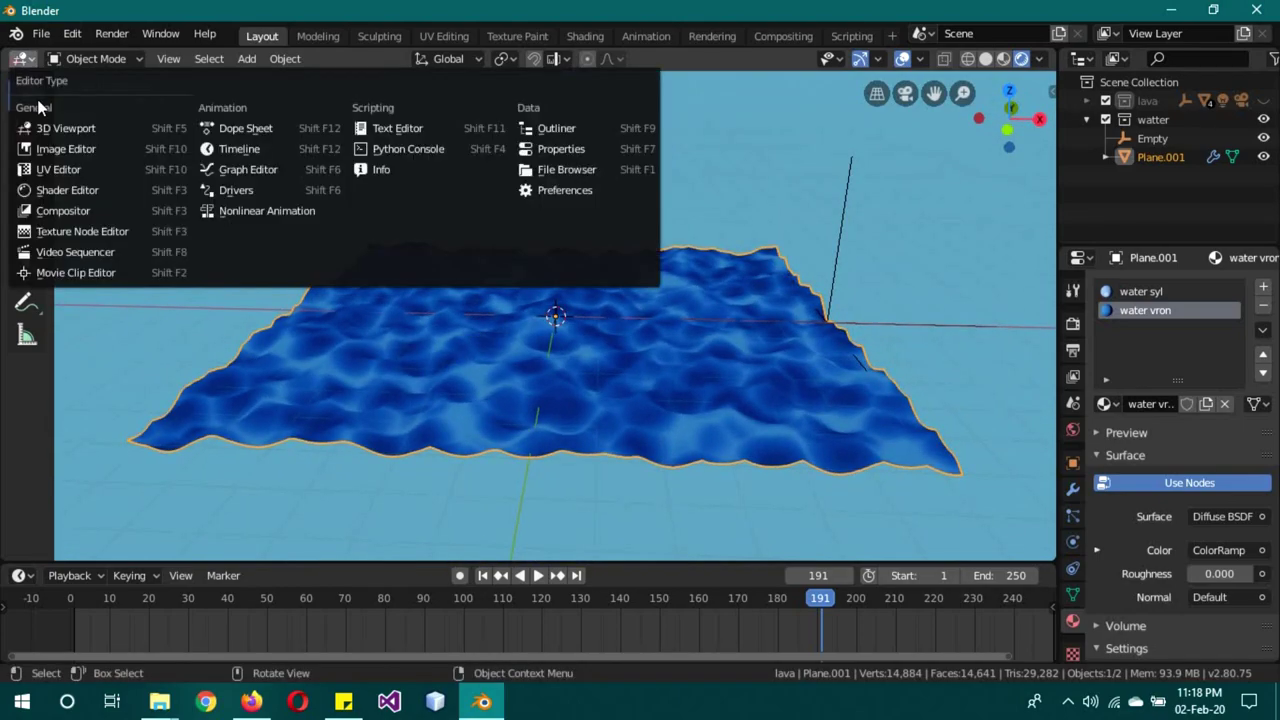
left_click(58, 188)
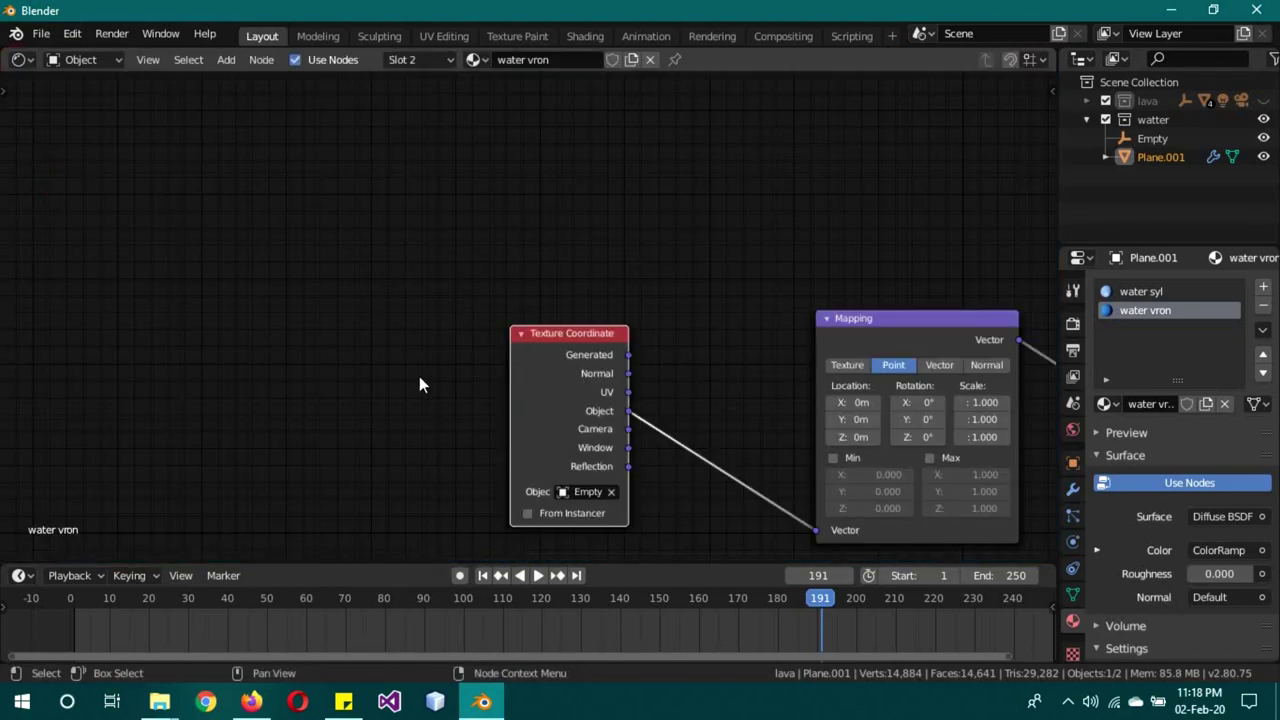
scroll(440, 378, "down", 3)
mouse_move(343, 556)
left_mouse_down()
mouse_move(438, 570)
mouse_move(675, 553)
left_mouse_up()
scroll(793, 421, "up", 4)
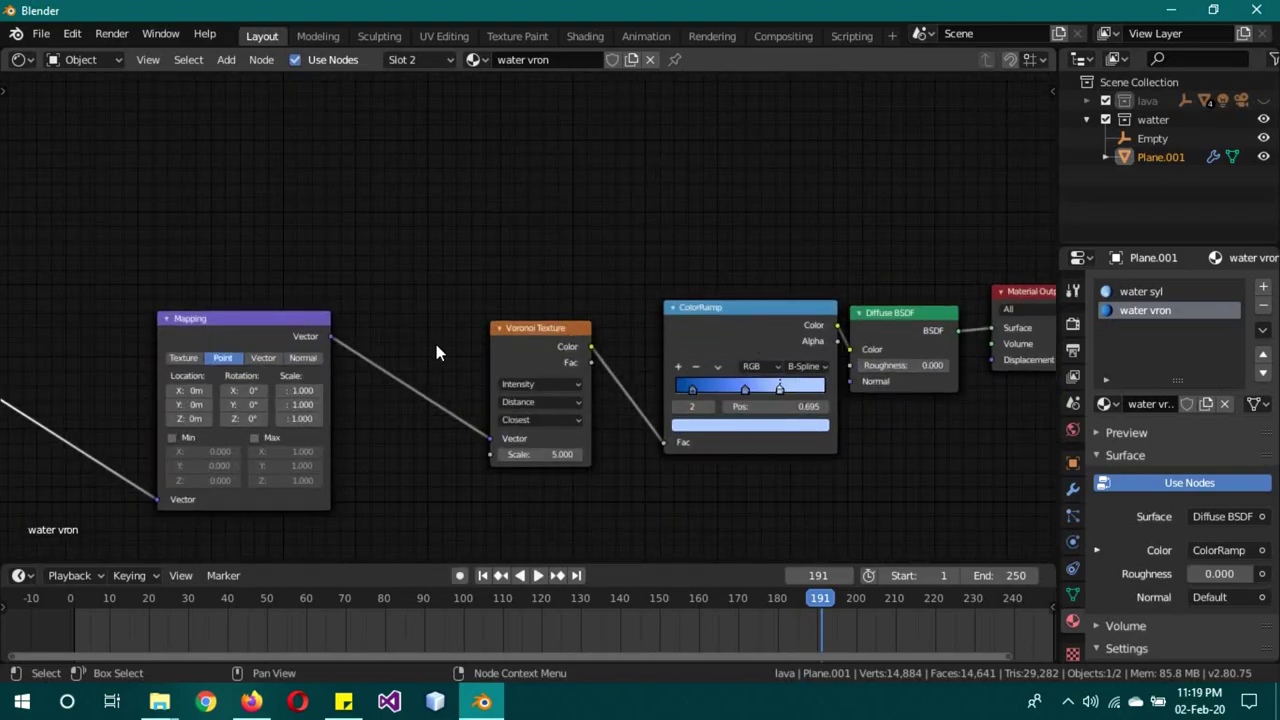
mouse_move(428, 557)
left_mouse_down()
mouse_move(284, 564)
mouse_move(517, 580)
left_mouse_up()
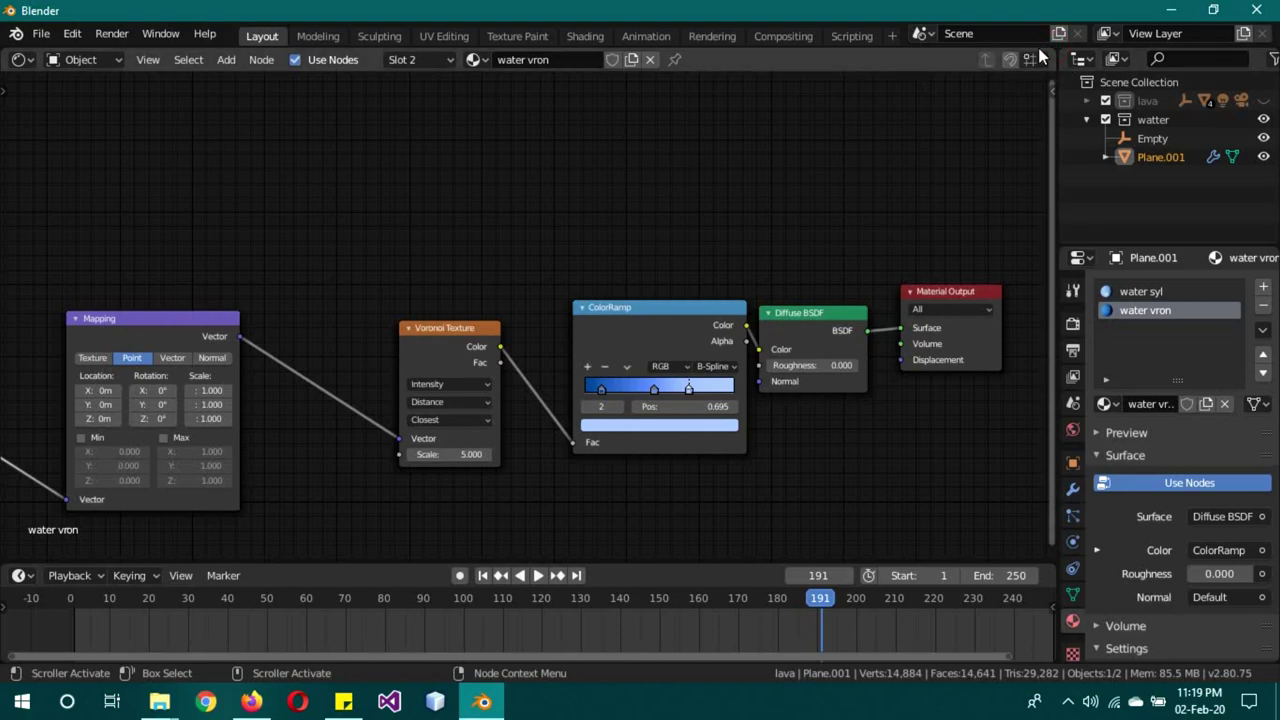
left_click_drag(1054, 46, 627, 45)
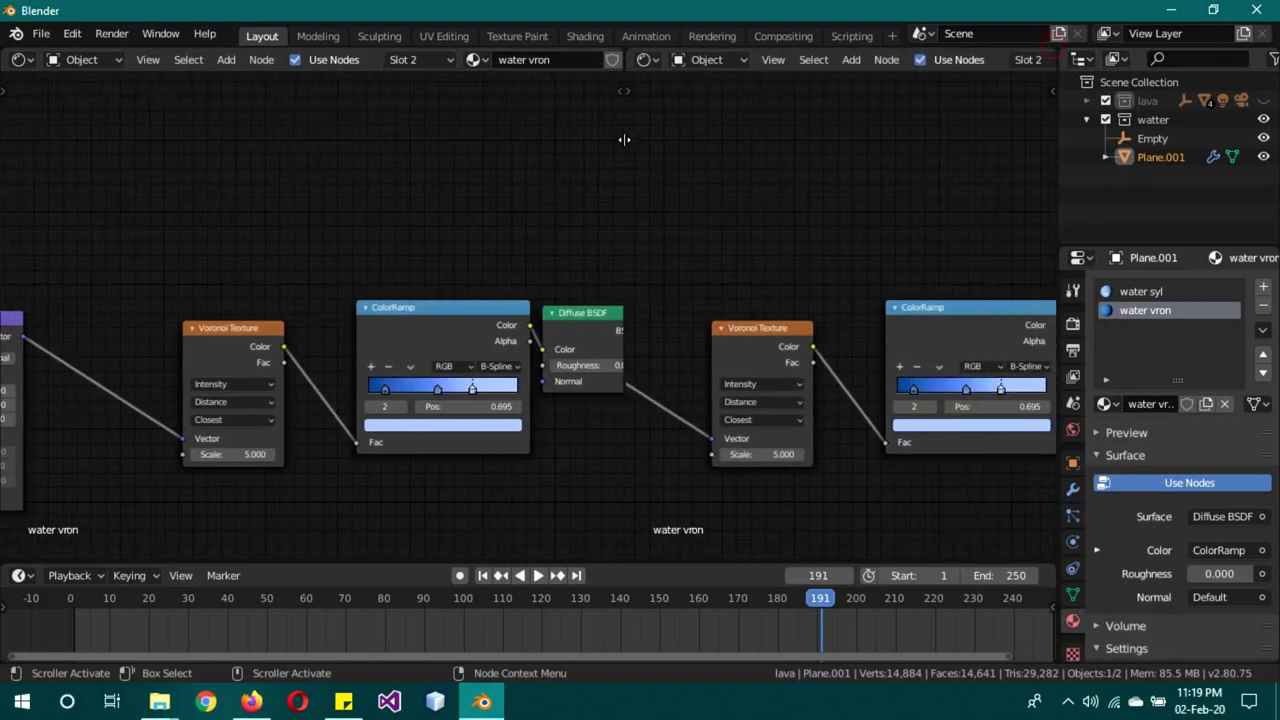
Step: Turn the right Shader Editor into a 3D Viewport with Rendered shading
left_click(616, 60)
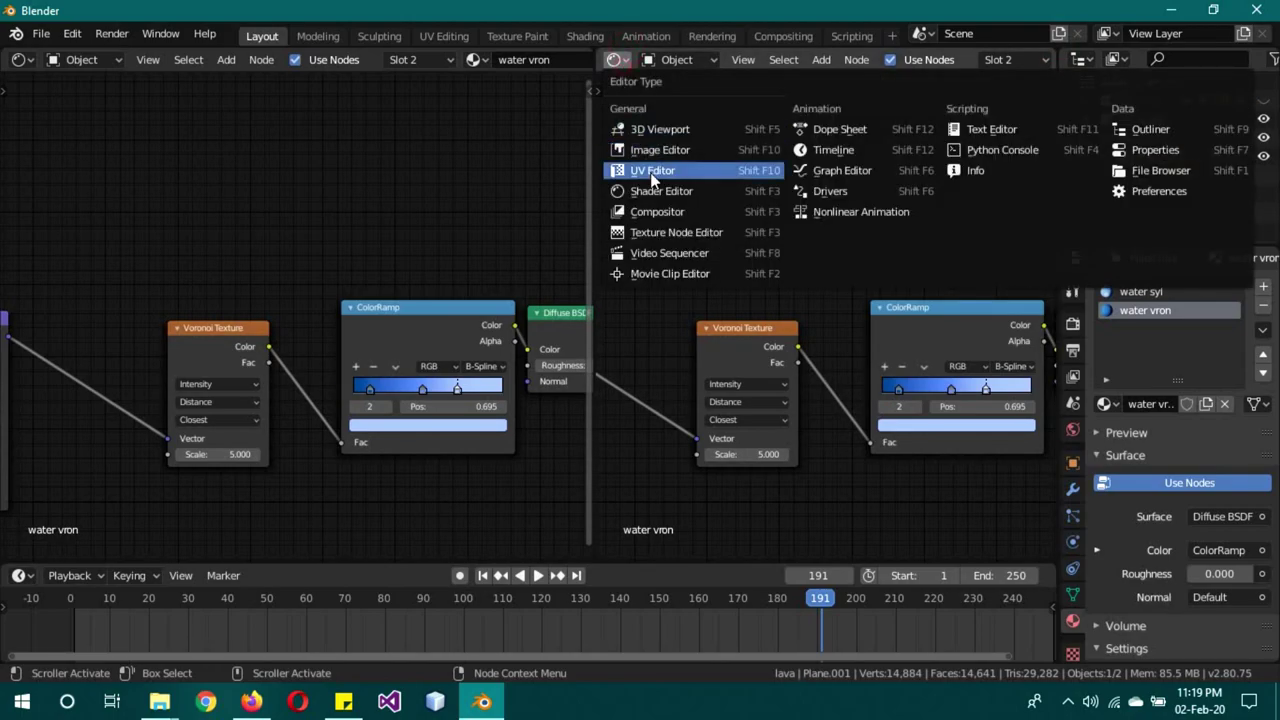
left_click(667, 190)
left_click(616, 60)
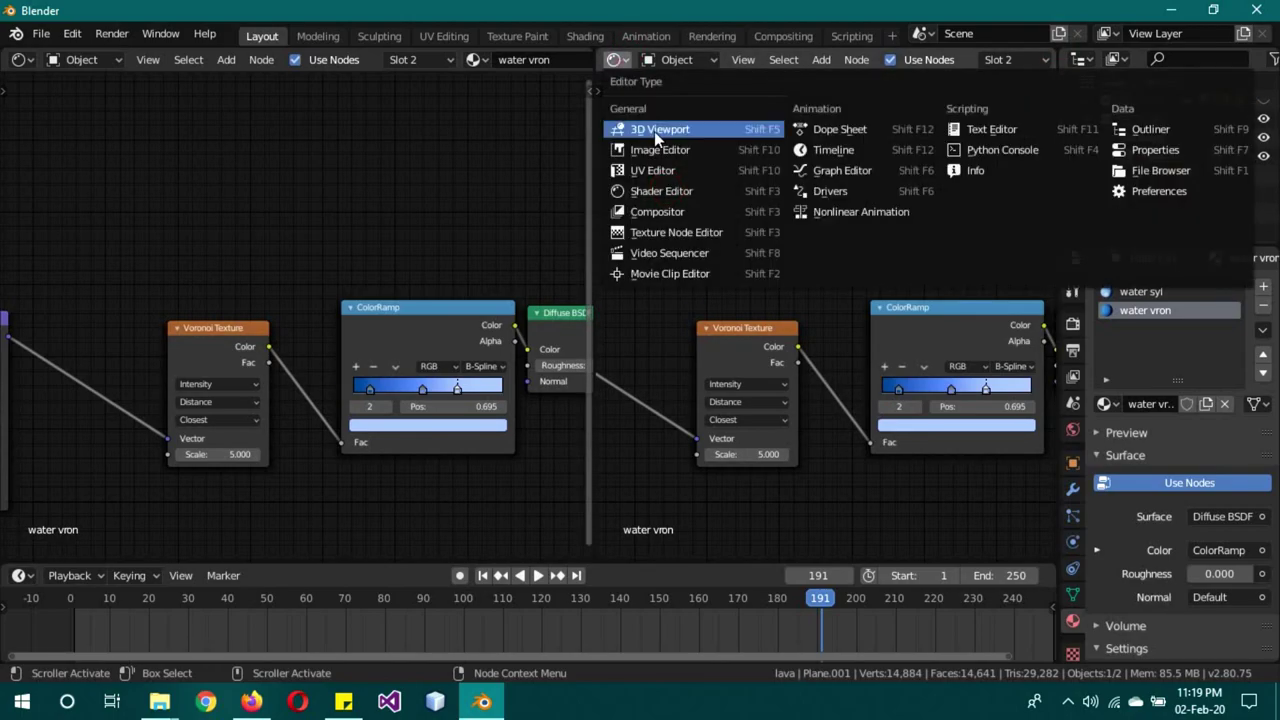
left_click(655, 132)
key("z")
left_click(880, 295)
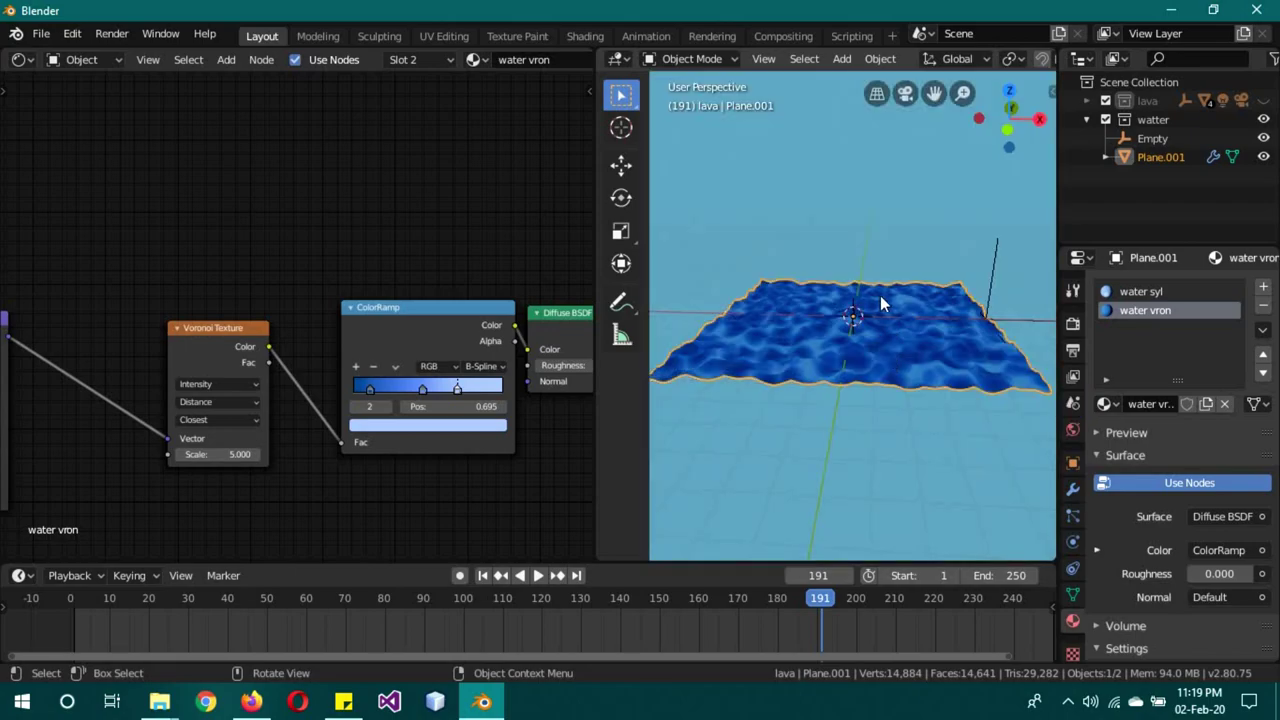
Step: Orbit to a low side view of the water and show its Displace modifier settings
mouse_move(868, 443)
middle_mouse_down()
mouse_move(914, 435)
mouse_move(820, 442)
middle_mouse_up()
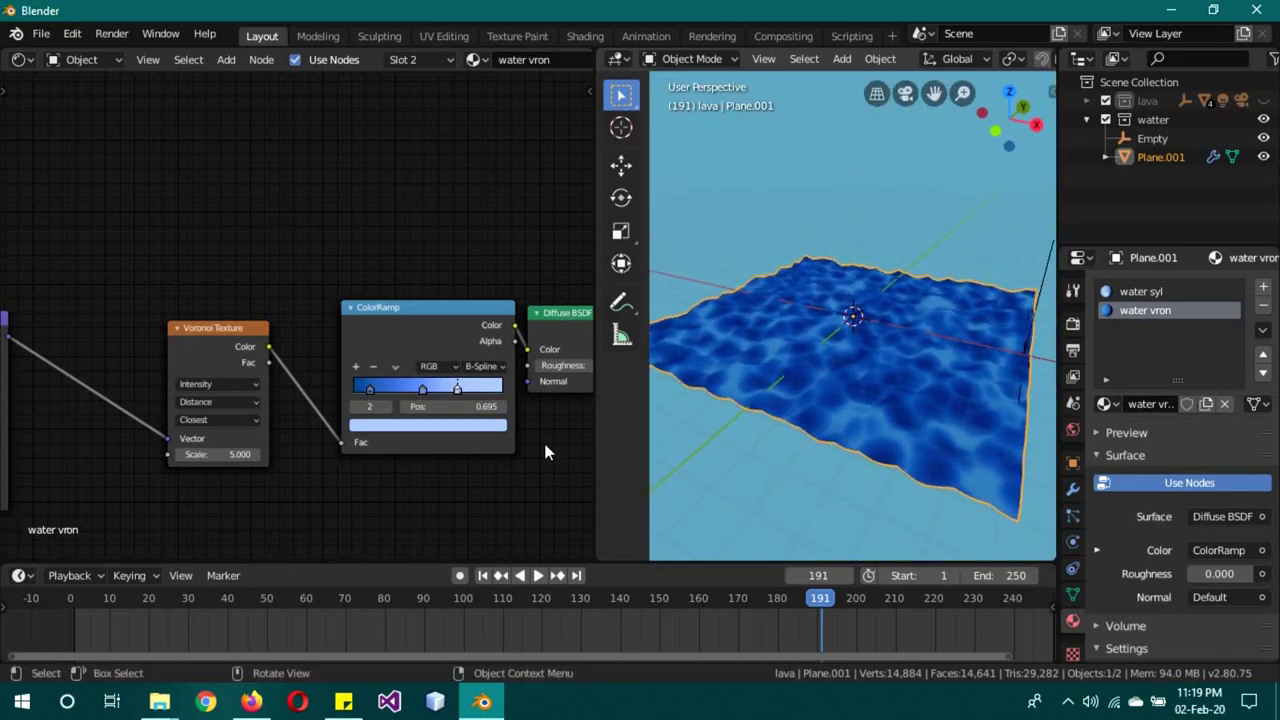
middle_click_drag(931, 428, 925, 357)
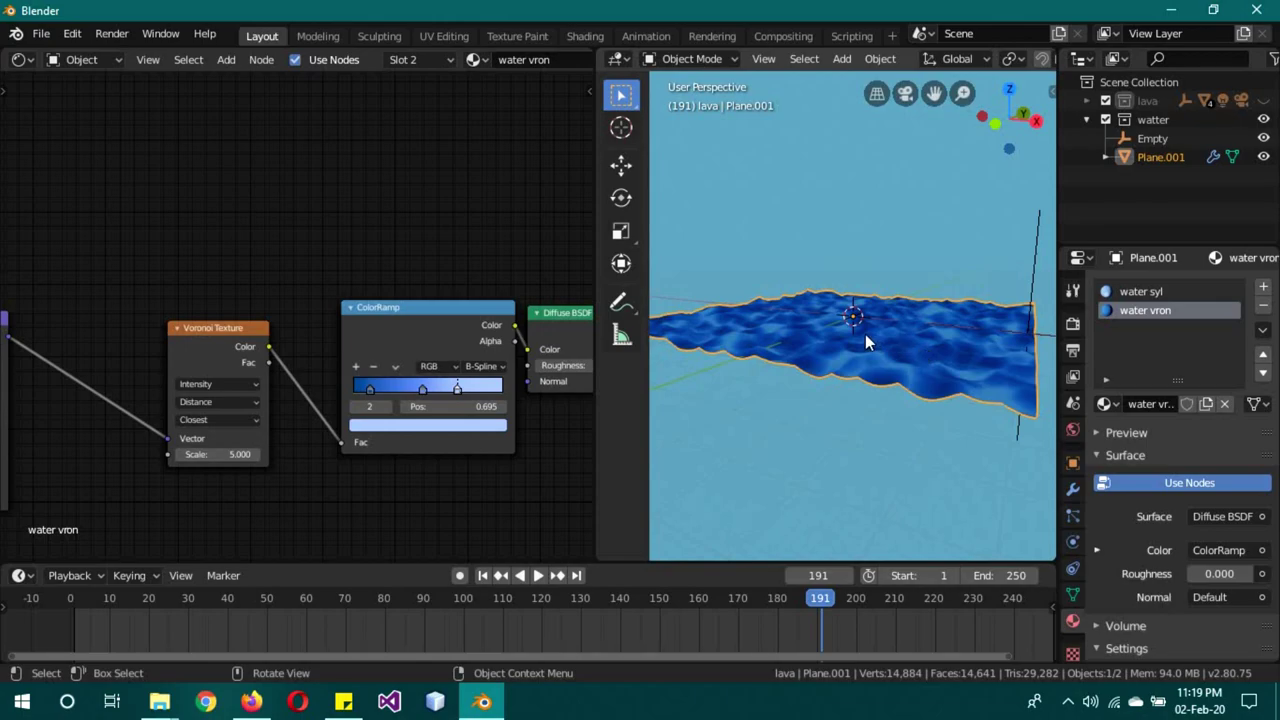
left_click(1076, 490)
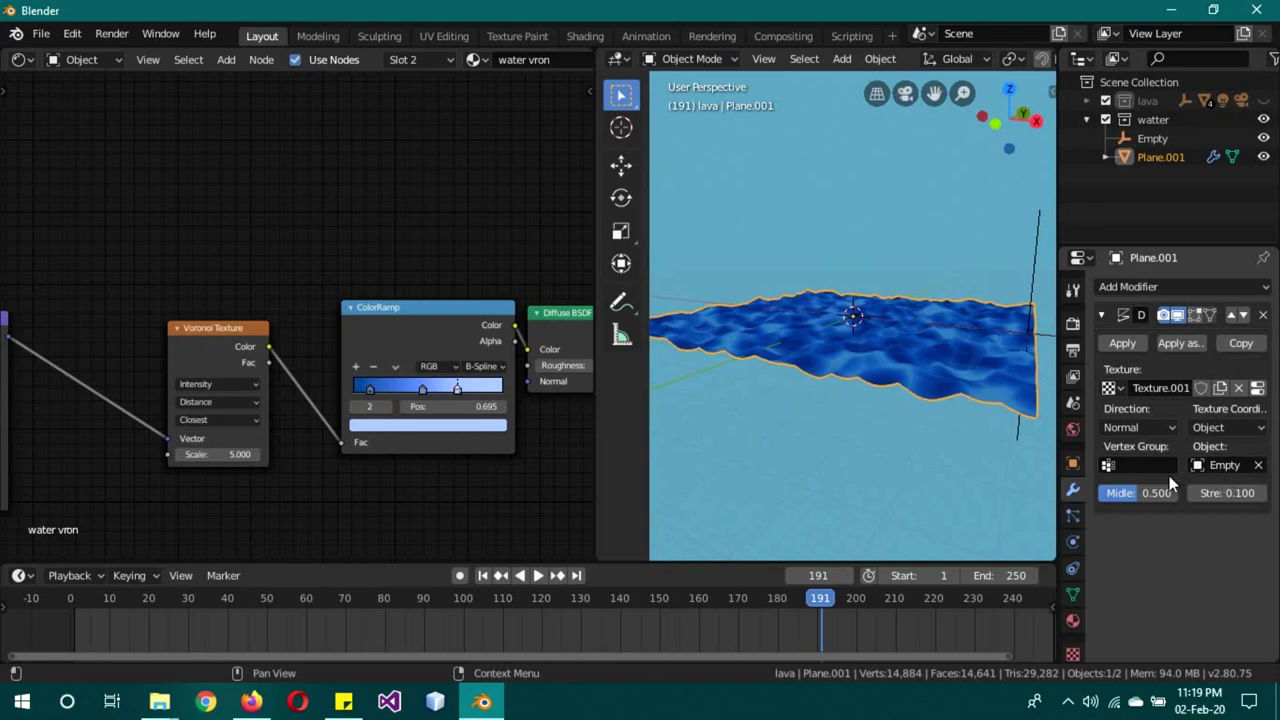
left_click(1073, 654)
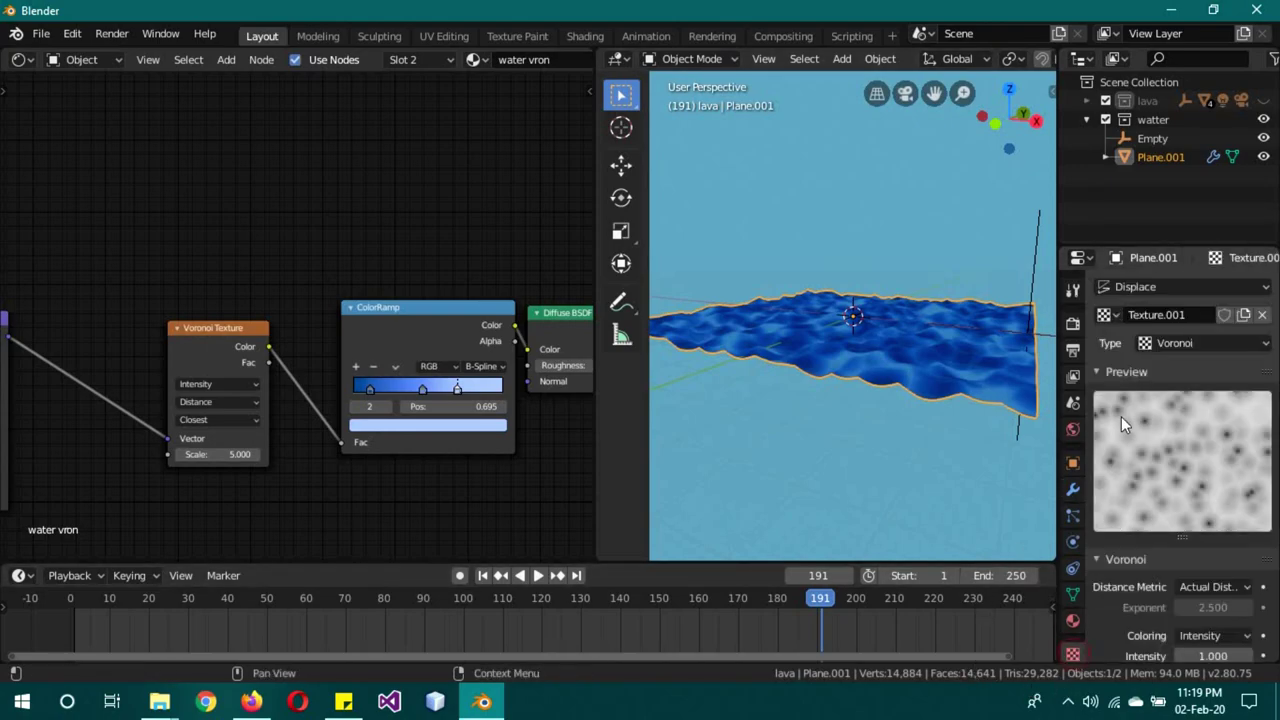
left_click(1072, 490)
mouse_move(832, 331)
middle_mouse_down()
mouse_move(806, 380)
mouse_move(834, 371)
mouse_move(795, 374)
middle_mouse_up()
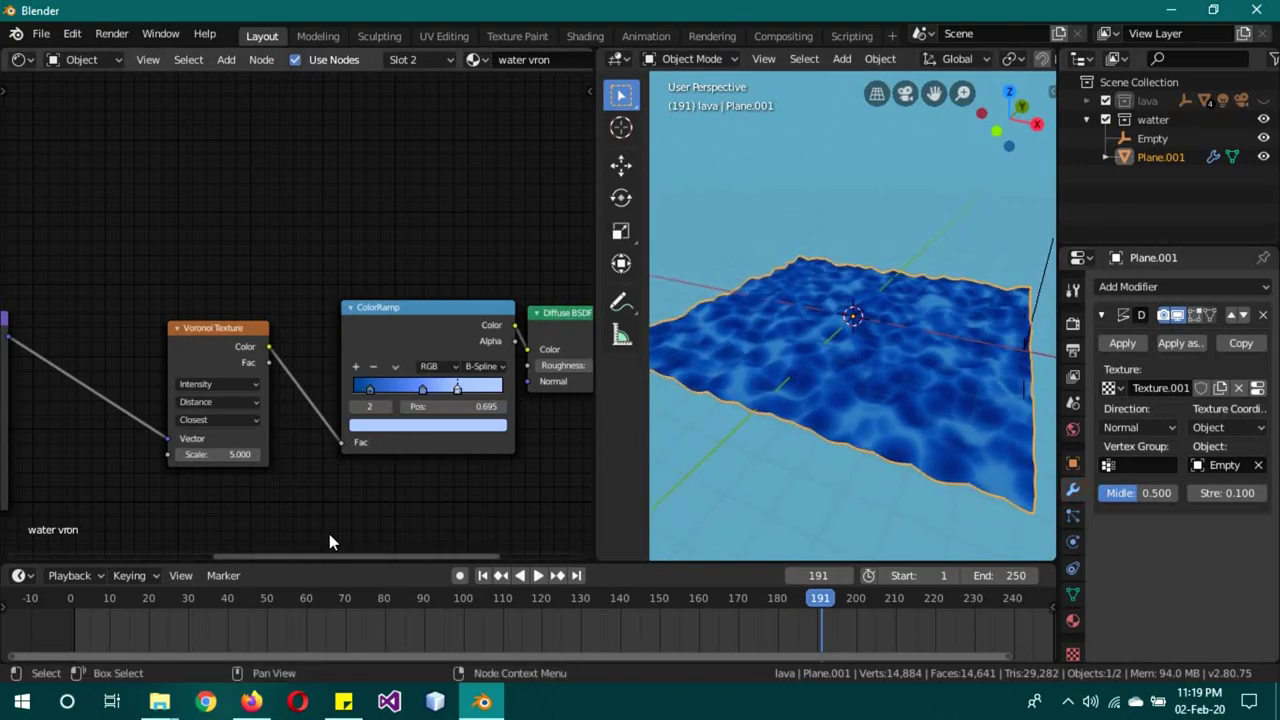
left_click_drag(434, 556, 306, 557)
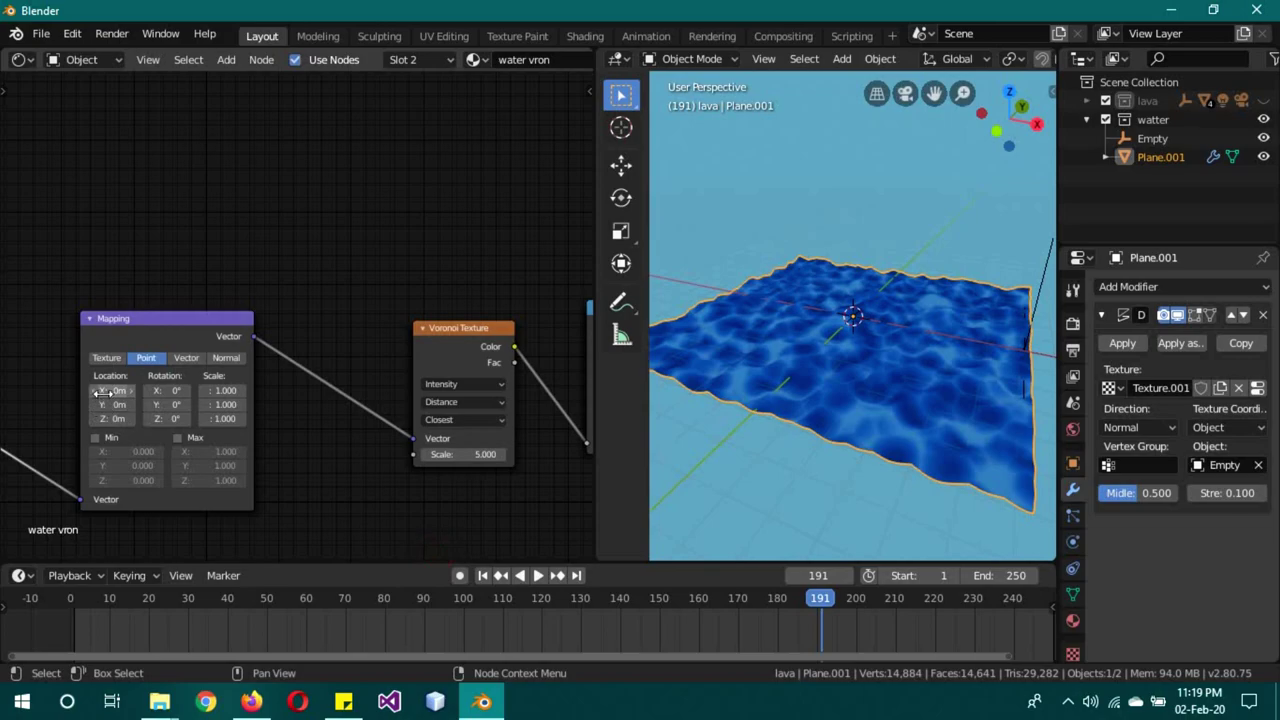
left_click_drag(108, 391, 122, 390)
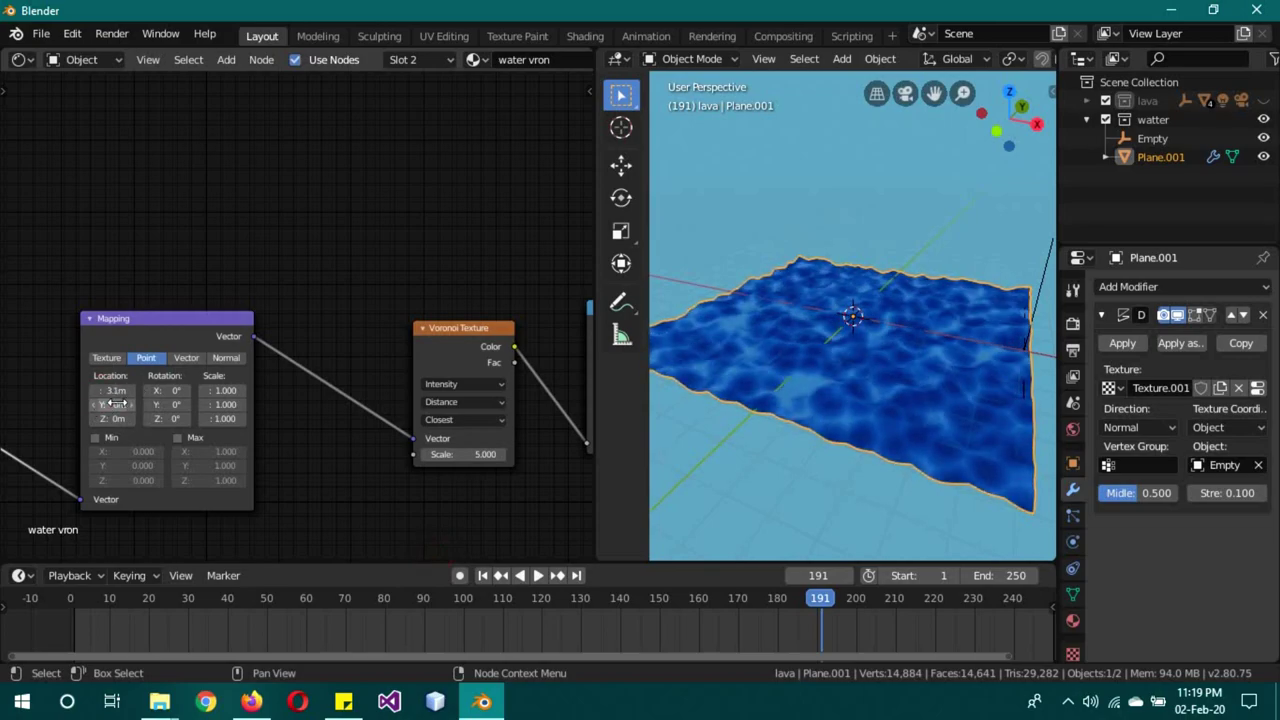
key("ctrl+z")
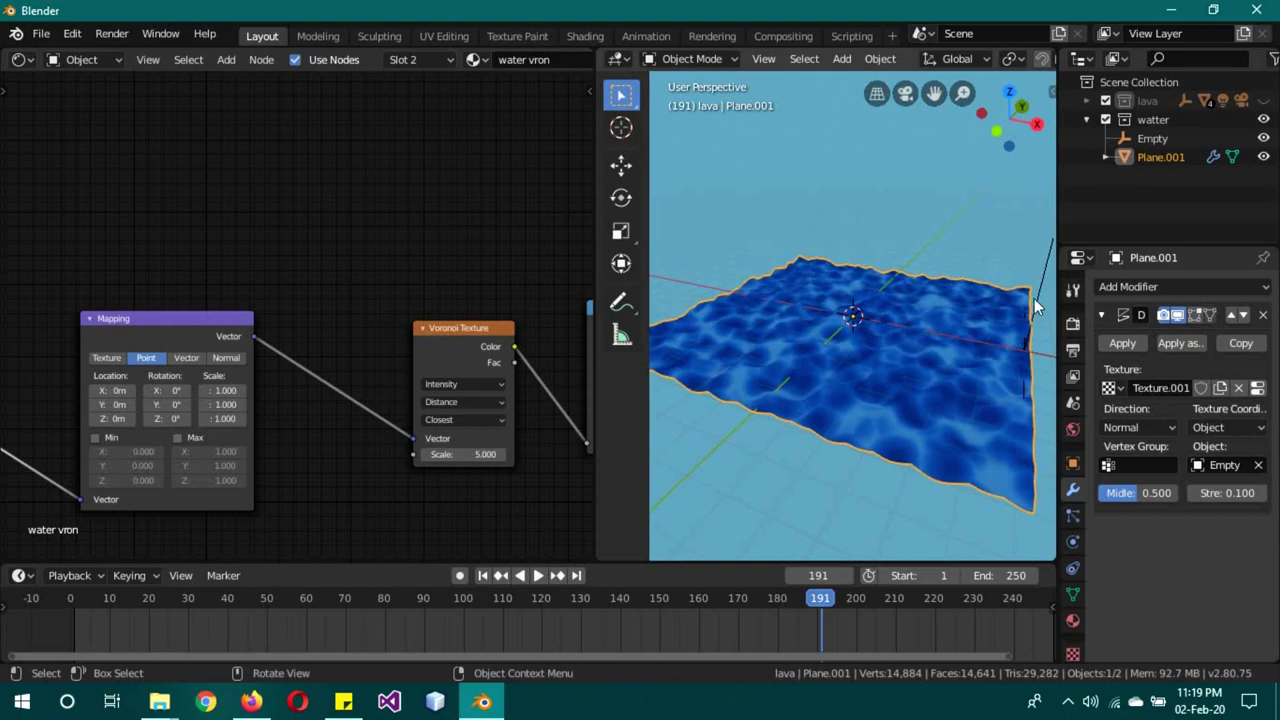
left_click(1034, 298)
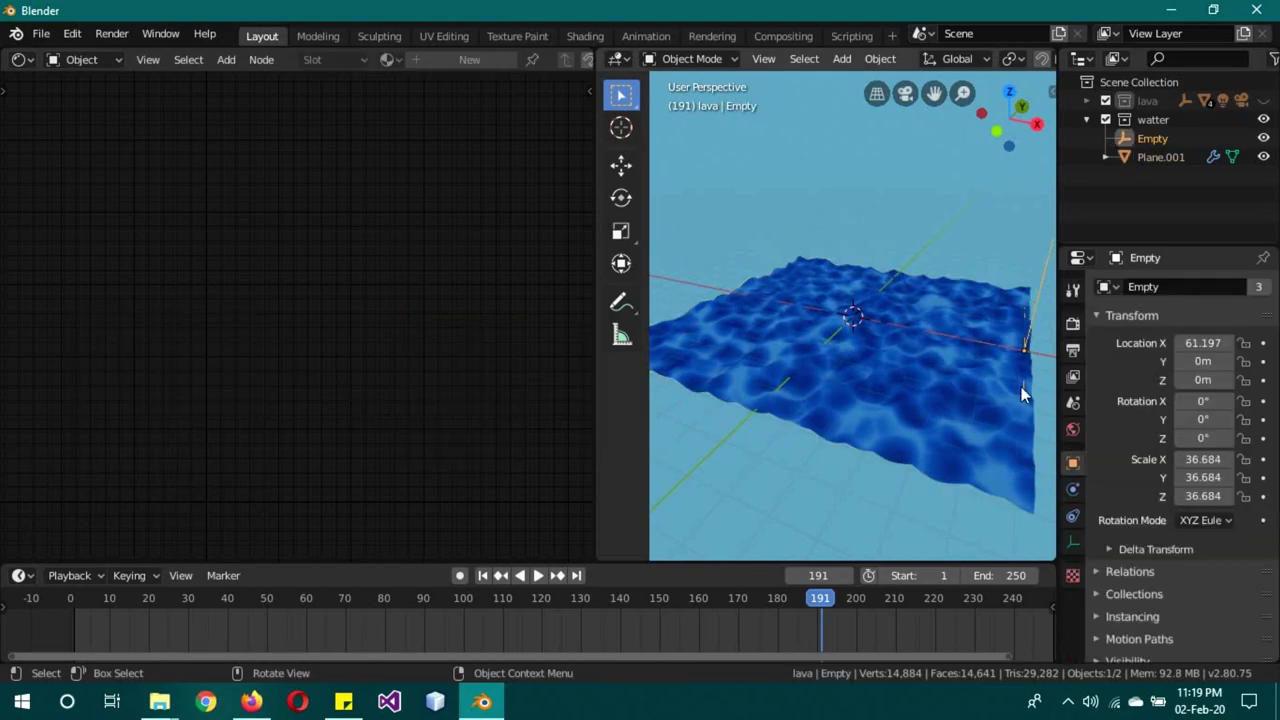
Step: Test-move the Empty and cancel, then reselect the water plane and reposition the Texture Coordinate node
key("g")
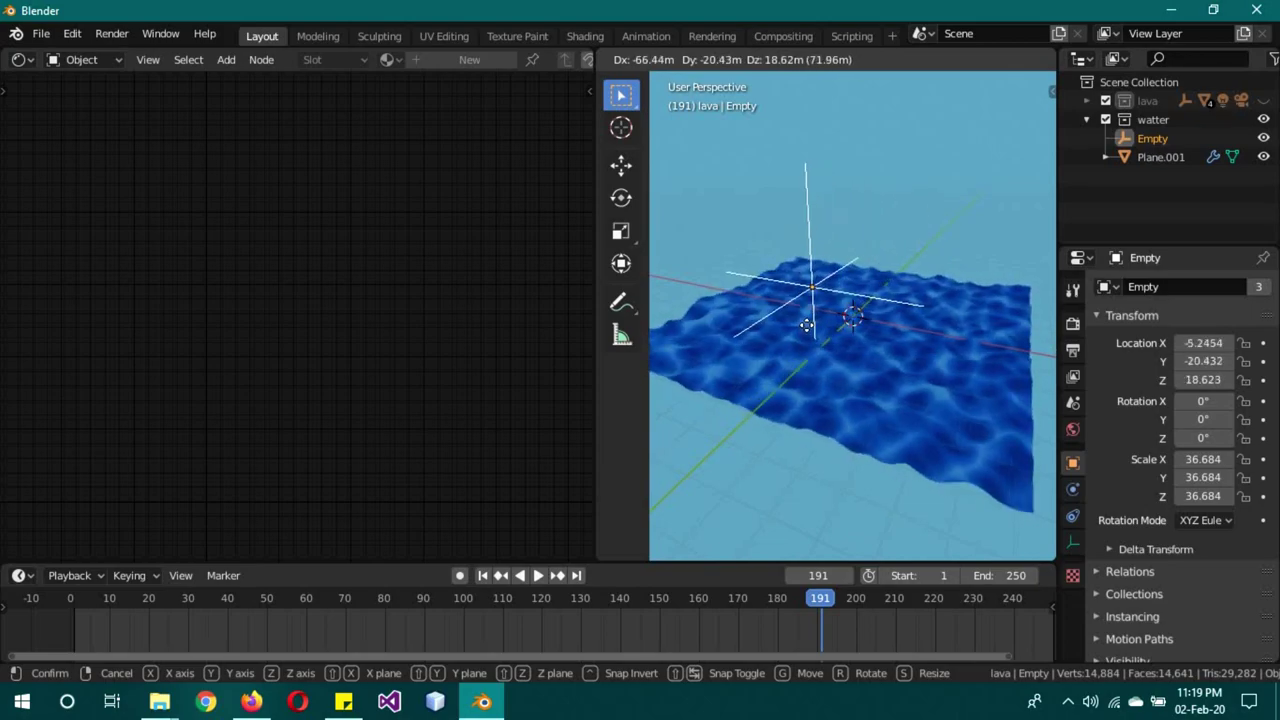
key("Escape")
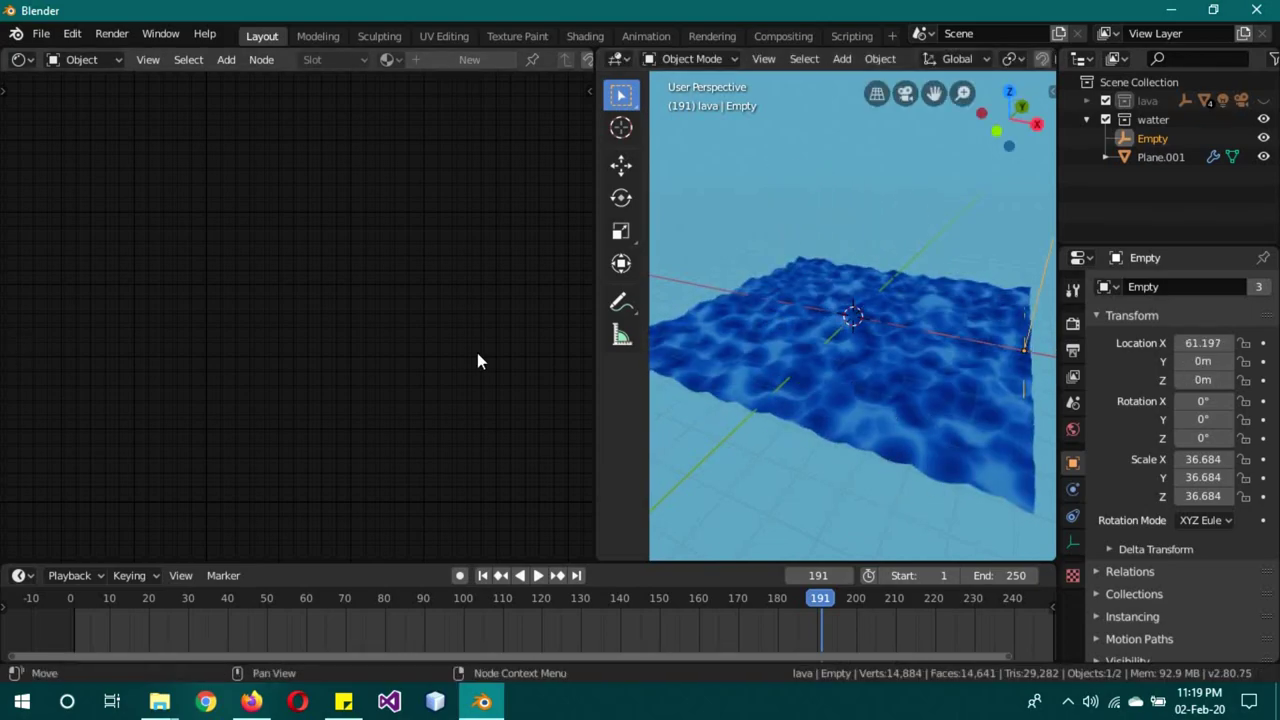
left_click(874, 364)
left_click_drag(367, 553, 294, 563)
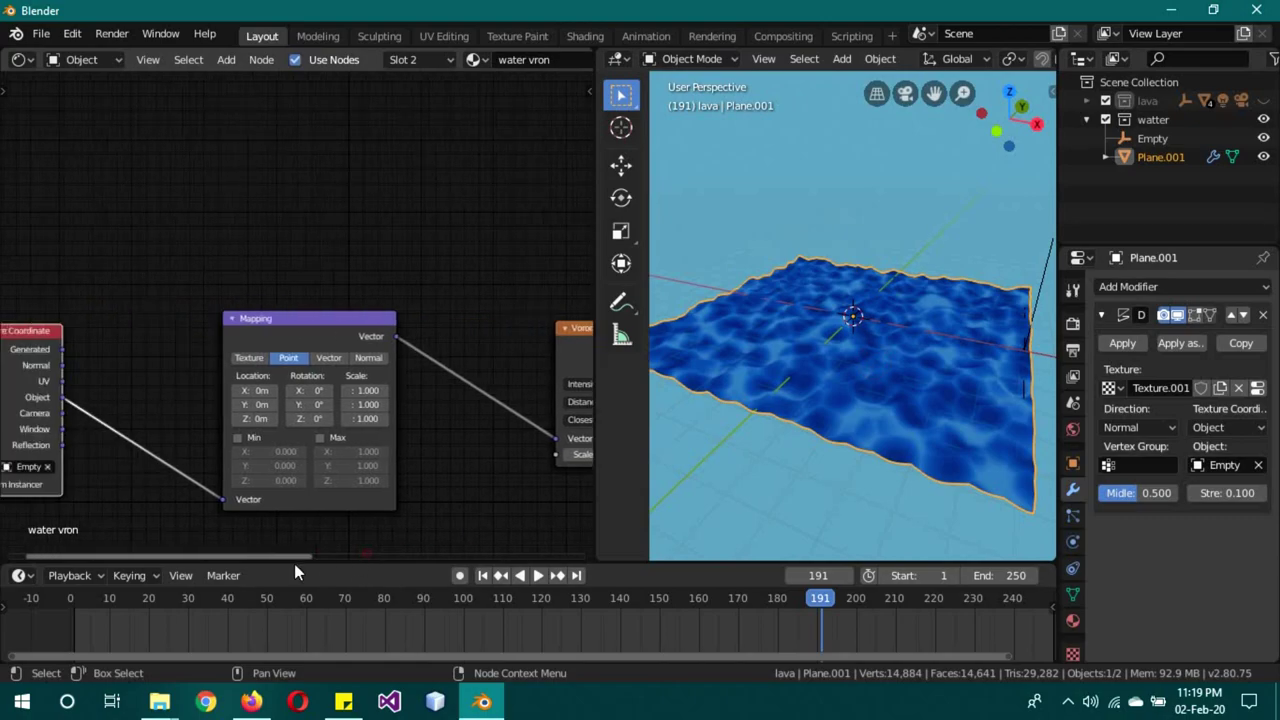
left_click_drag(109, 335, 189, 335)
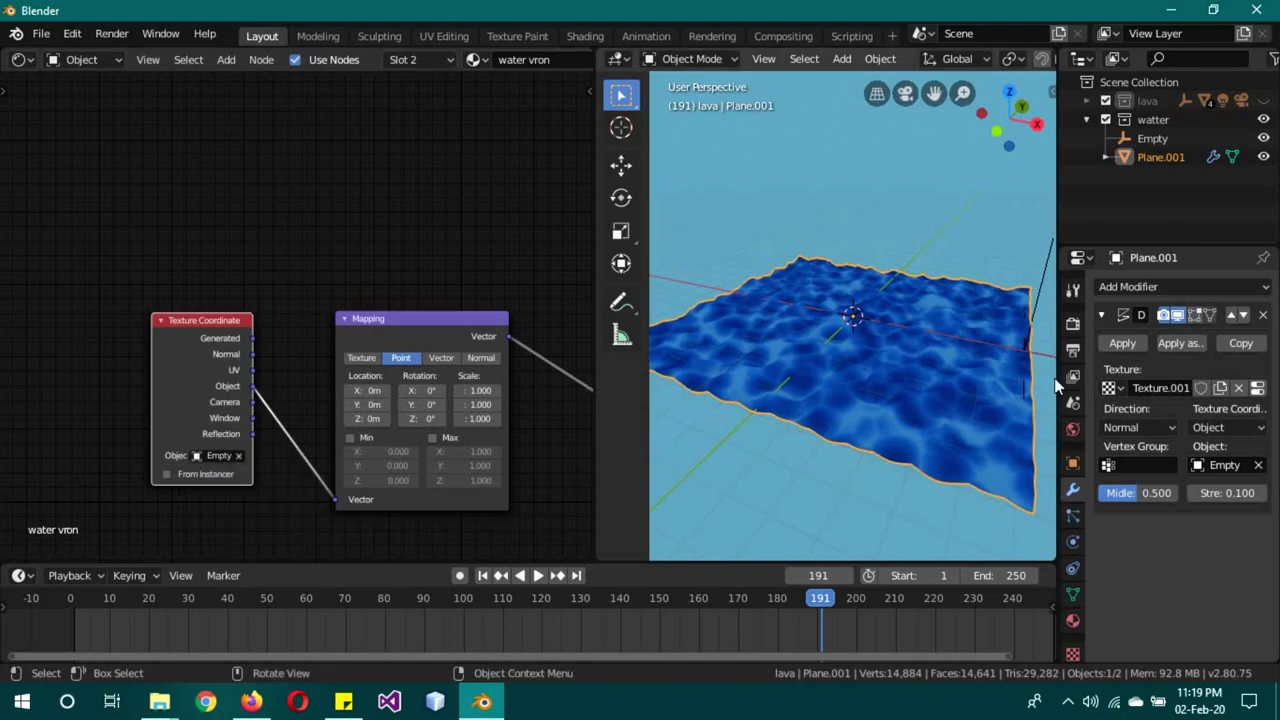
Step: Test-move the Empty again and cancel, then put the water plane Plane.001 into Edit Mode
left_click(1034, 305)
key("g")
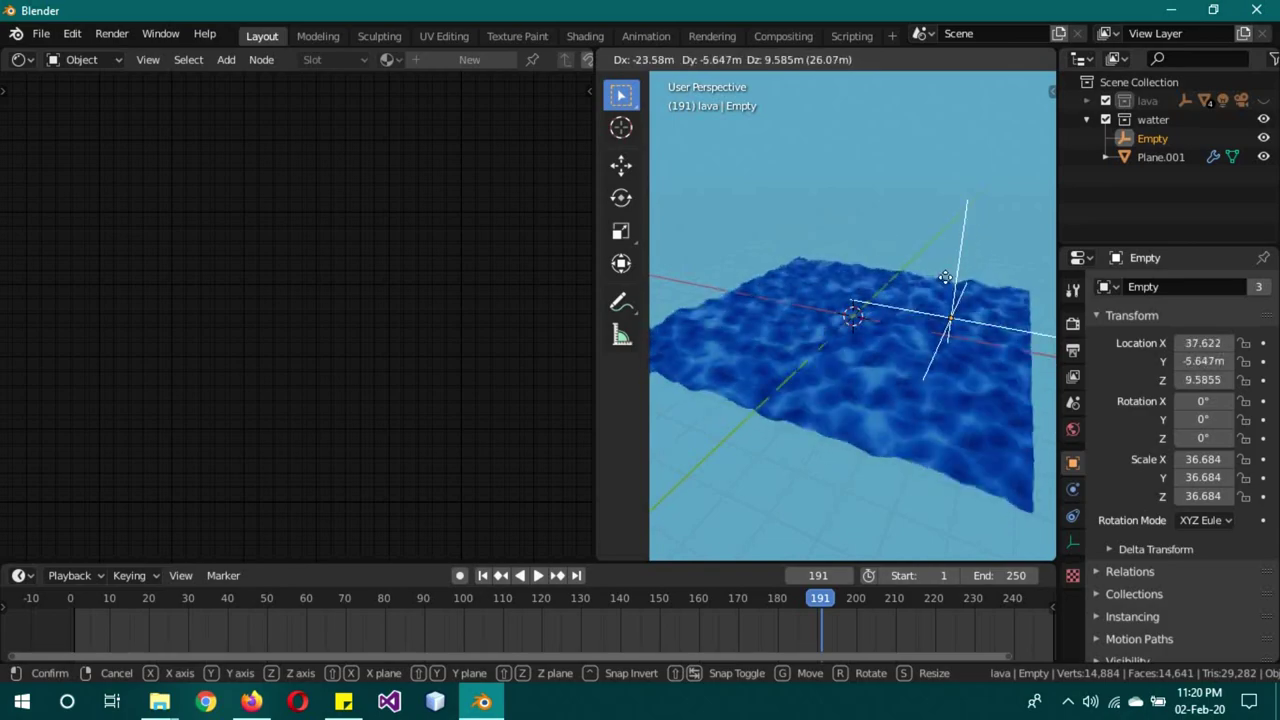
right_click(936, 305)
left_click(884, 373)
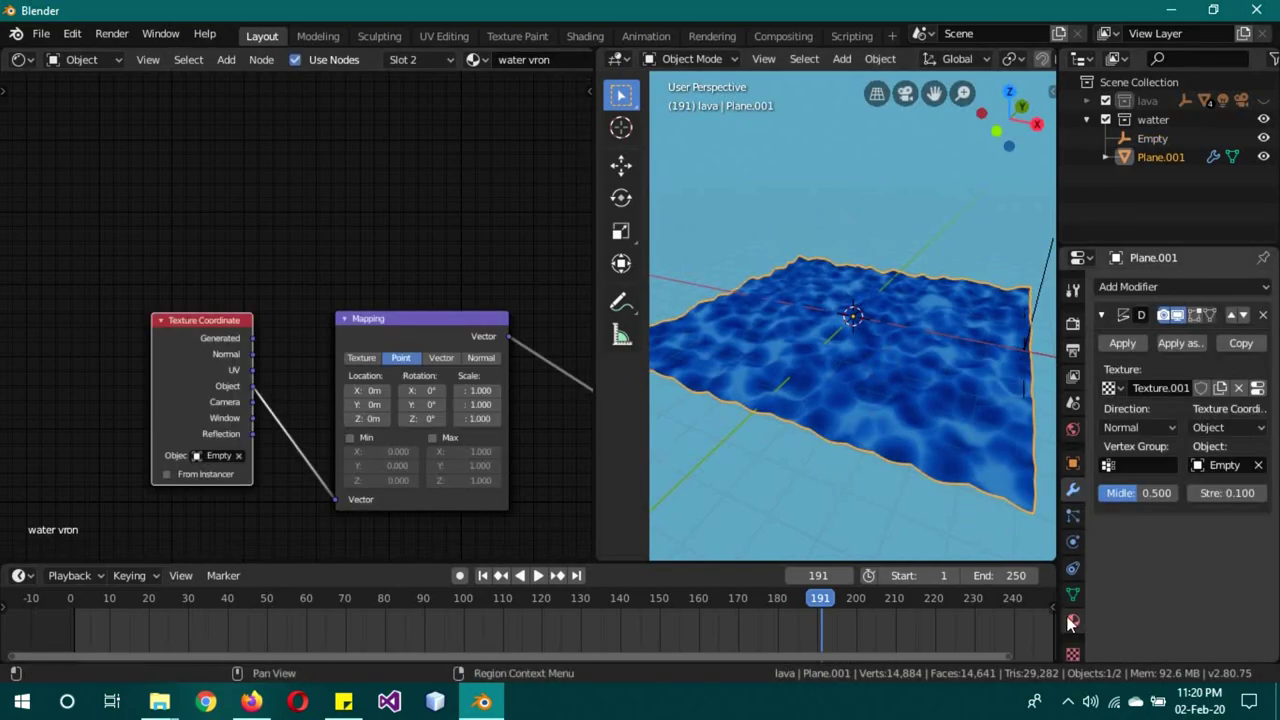
key("Tab")
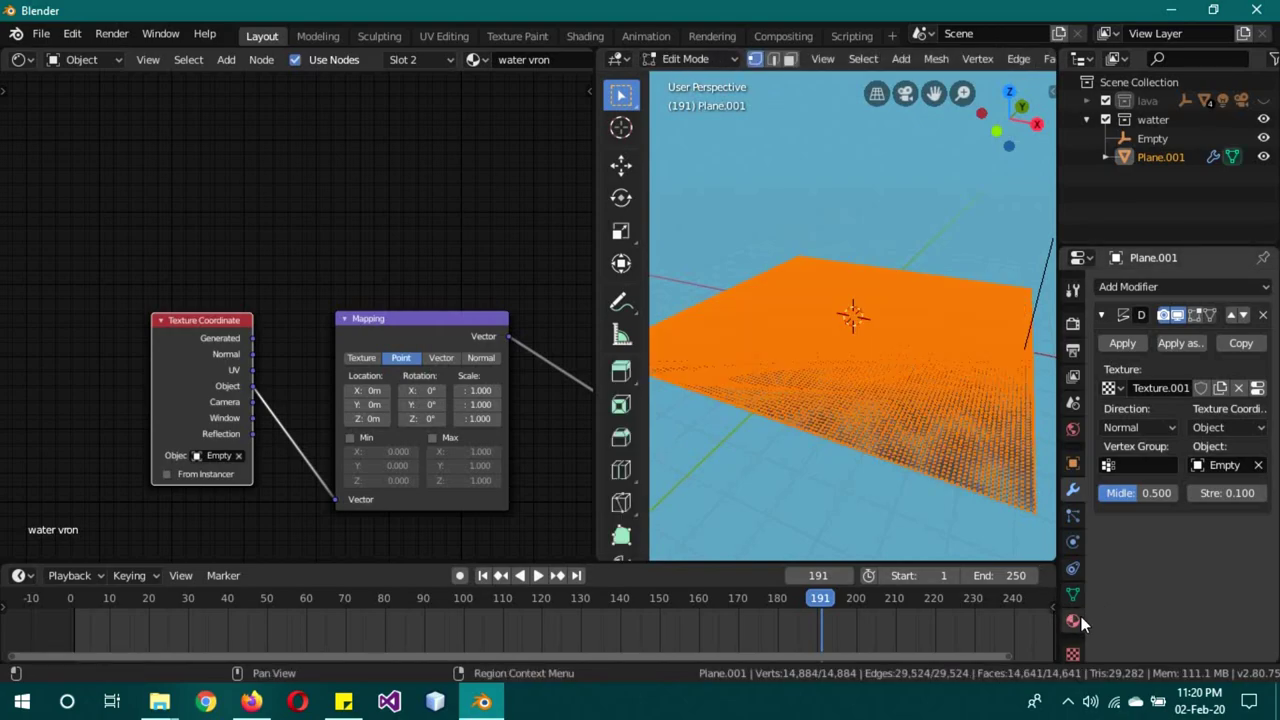
Step: Assign the water syl material to the whole water plane and return to Object Mode
left_click(1072, 620)
left_click(1143, 290)
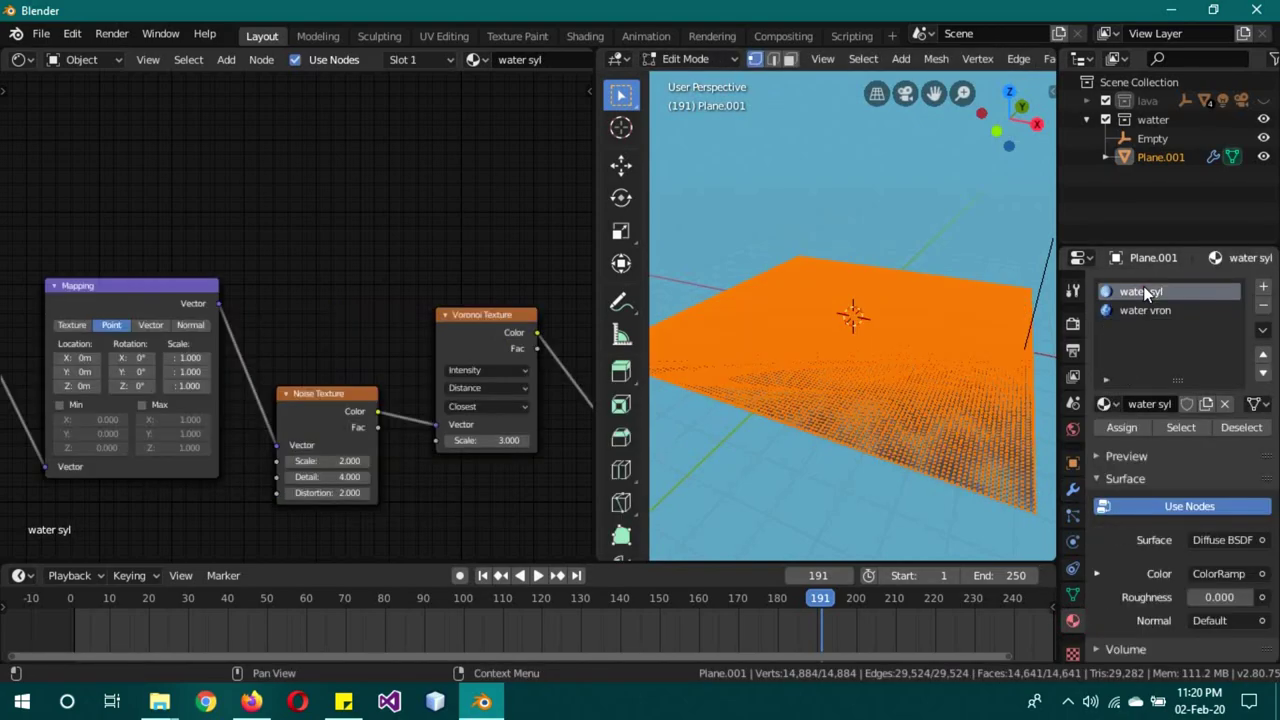
left_click(1121, 427)
key("Tab")
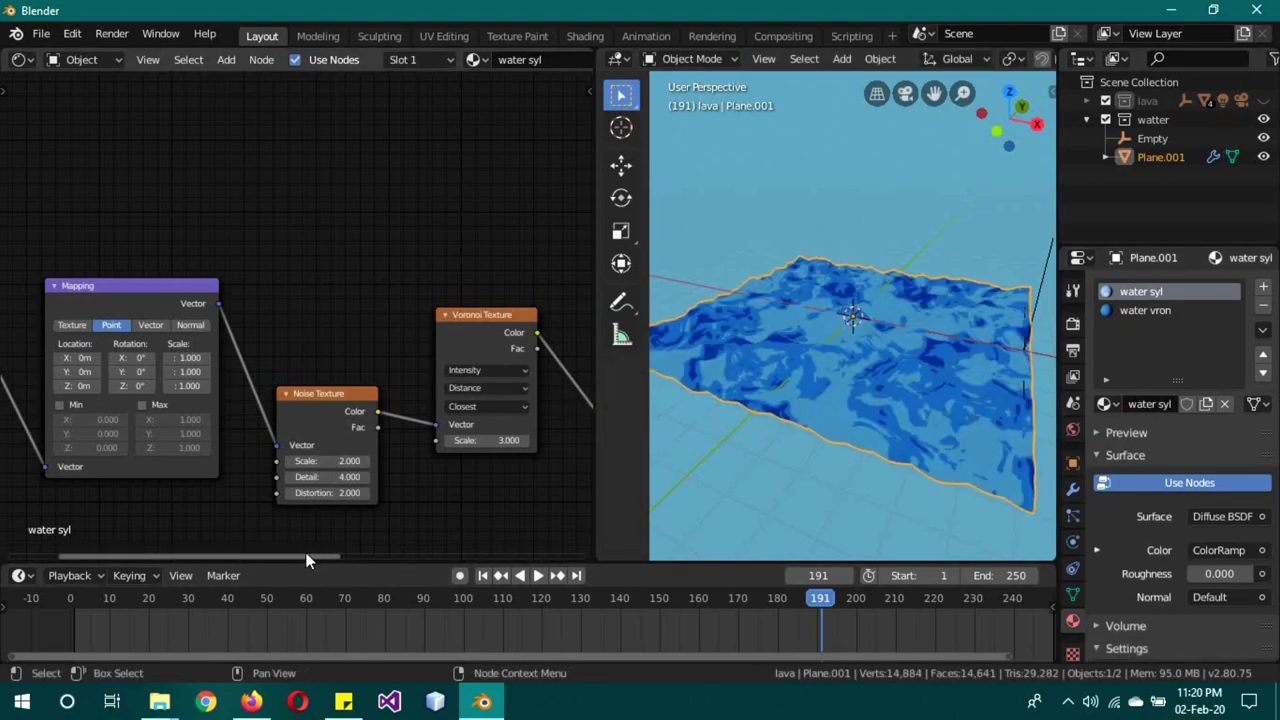
Step: Drag the editor border left to widen the 3D view of the water syl plane
left_click_drag(306, 557, 489, 572)
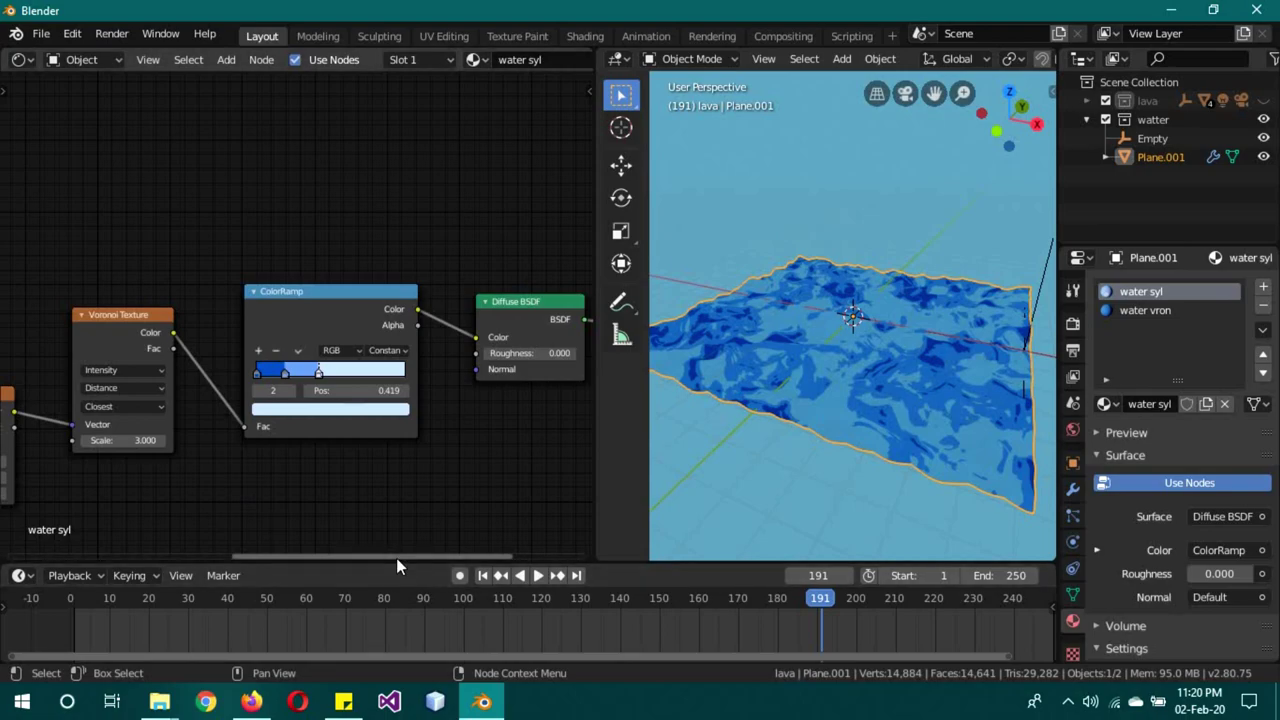
left_click_drag(396, 558, 306, 566)
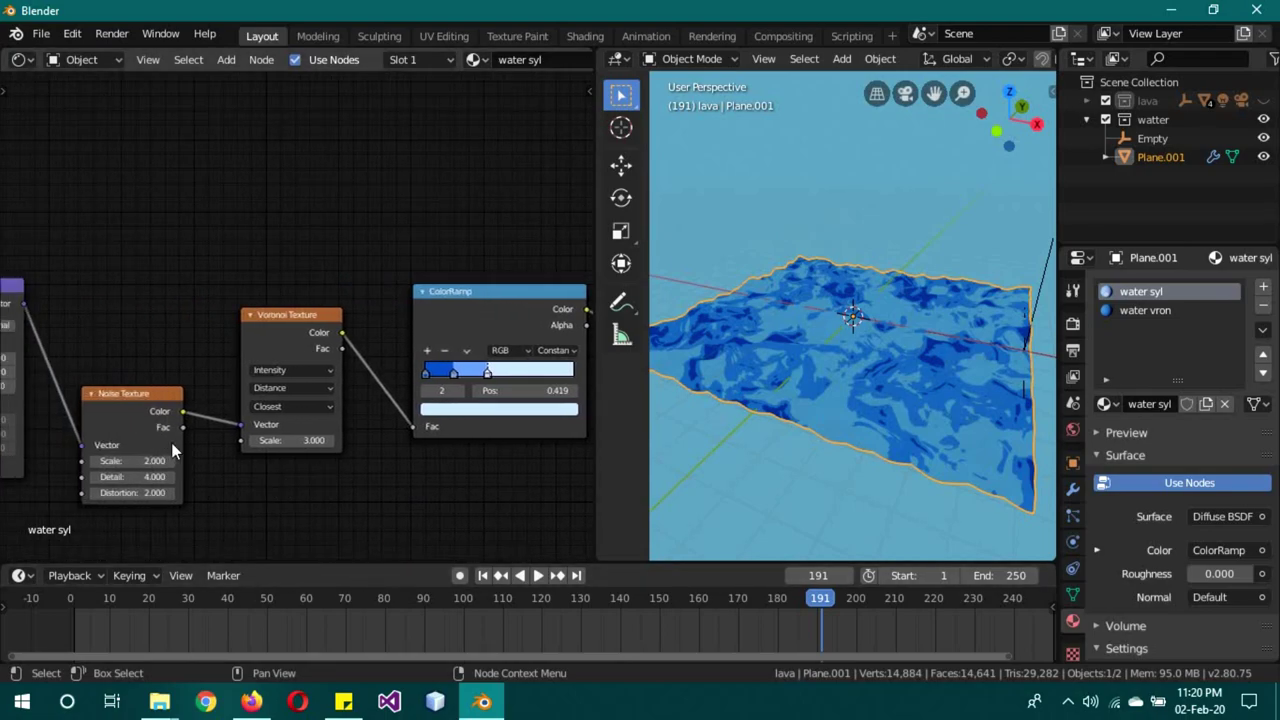
left_click_drag(360, 558, 205, 560)
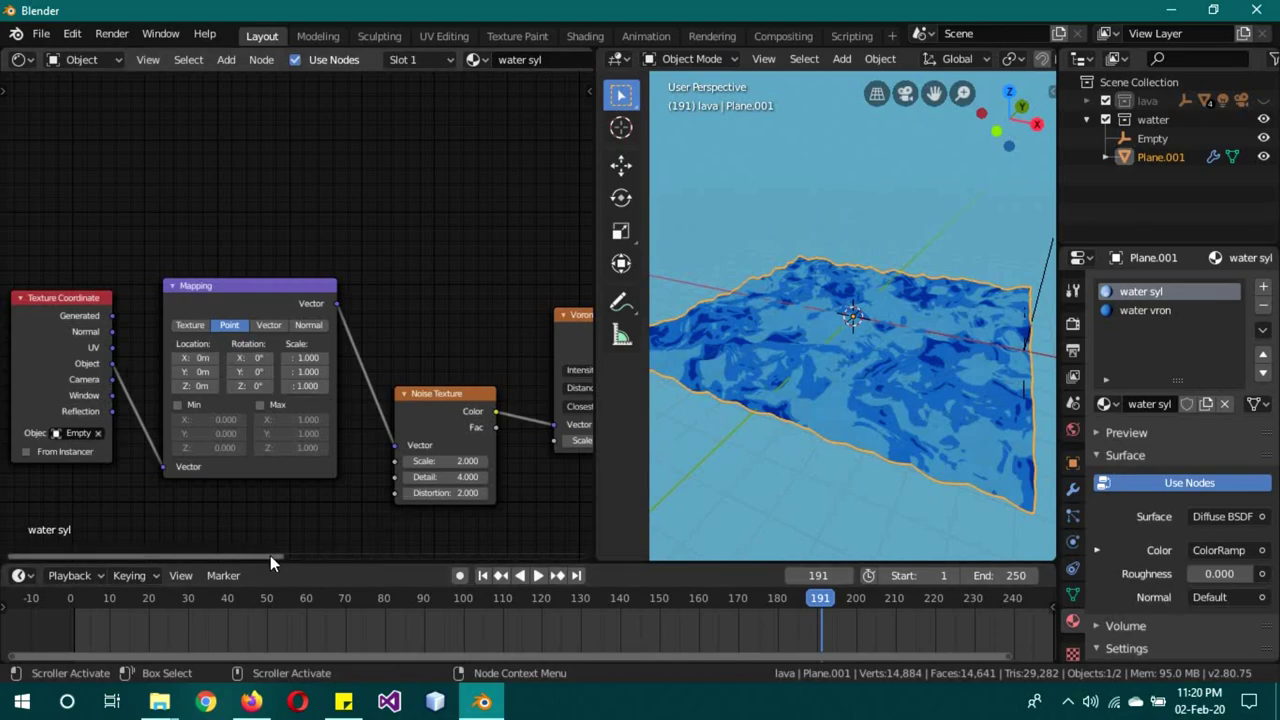
left_click_drag(266, 554, 303, 556)
scroll(856, 405, "down", 2)
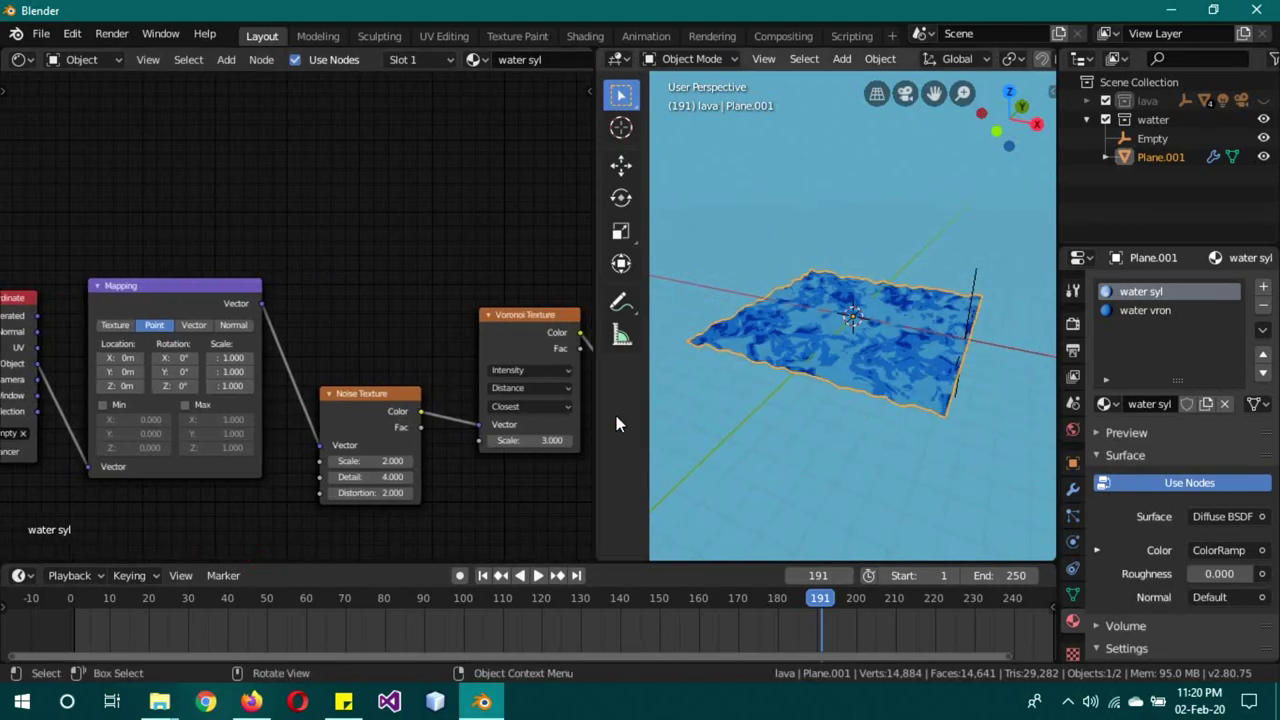
Step: Widen the 3D view and test-slide the Empty along X, cancelling so it stays at the edge
left_click_drag(597, 416, 272, 408)
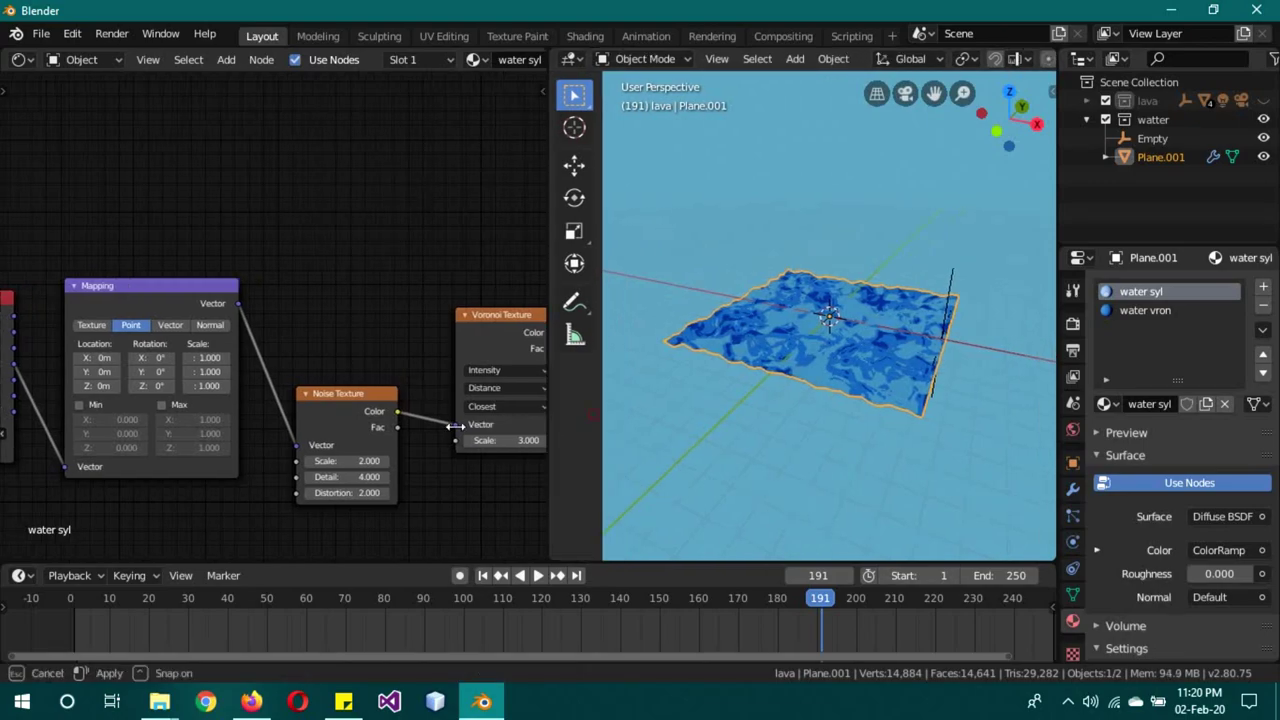
left_click(866, 258)
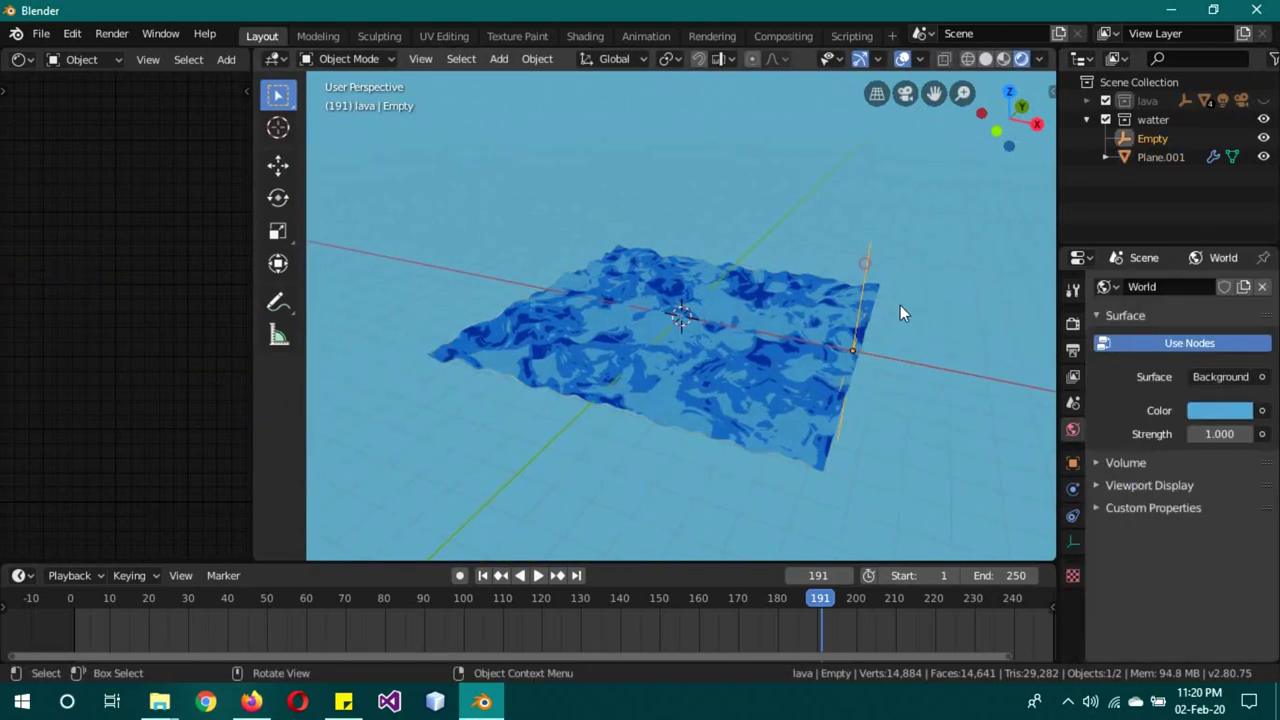
key("g")
key("x")
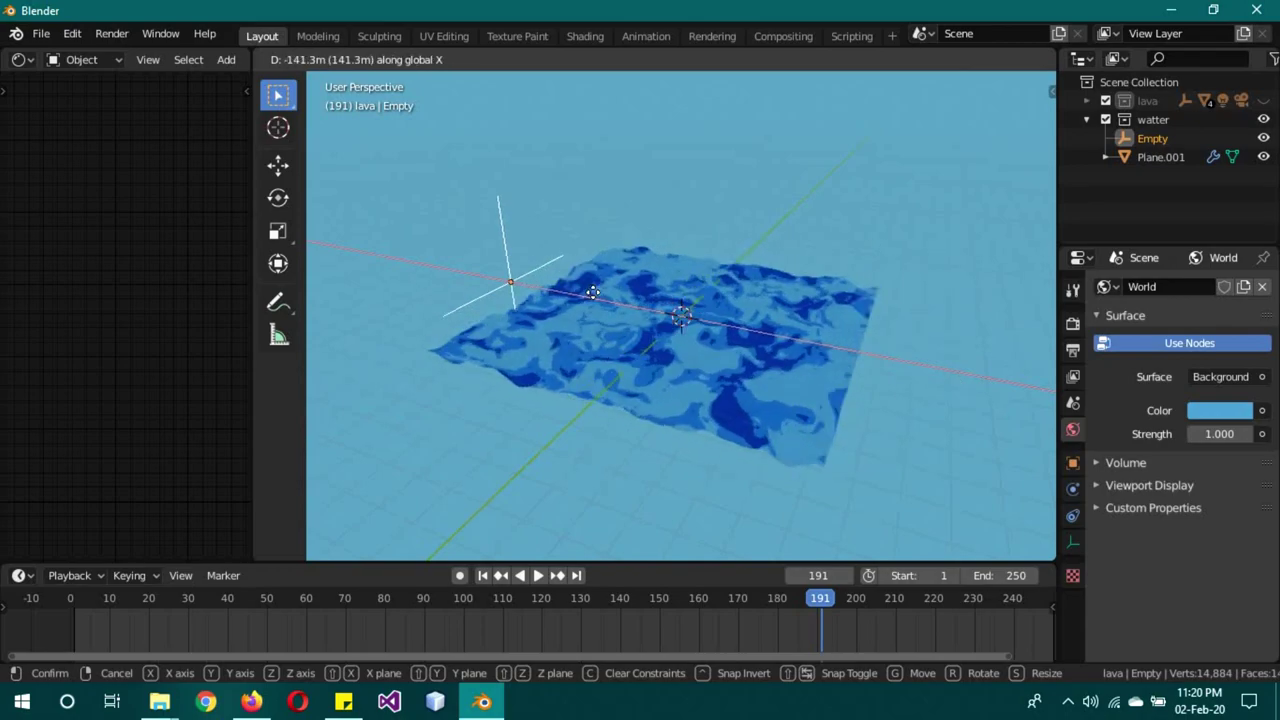
key("Escape")
Step: Switch the viewport to Solid shading and select the water plane
key("z")
left_click(828, 318)
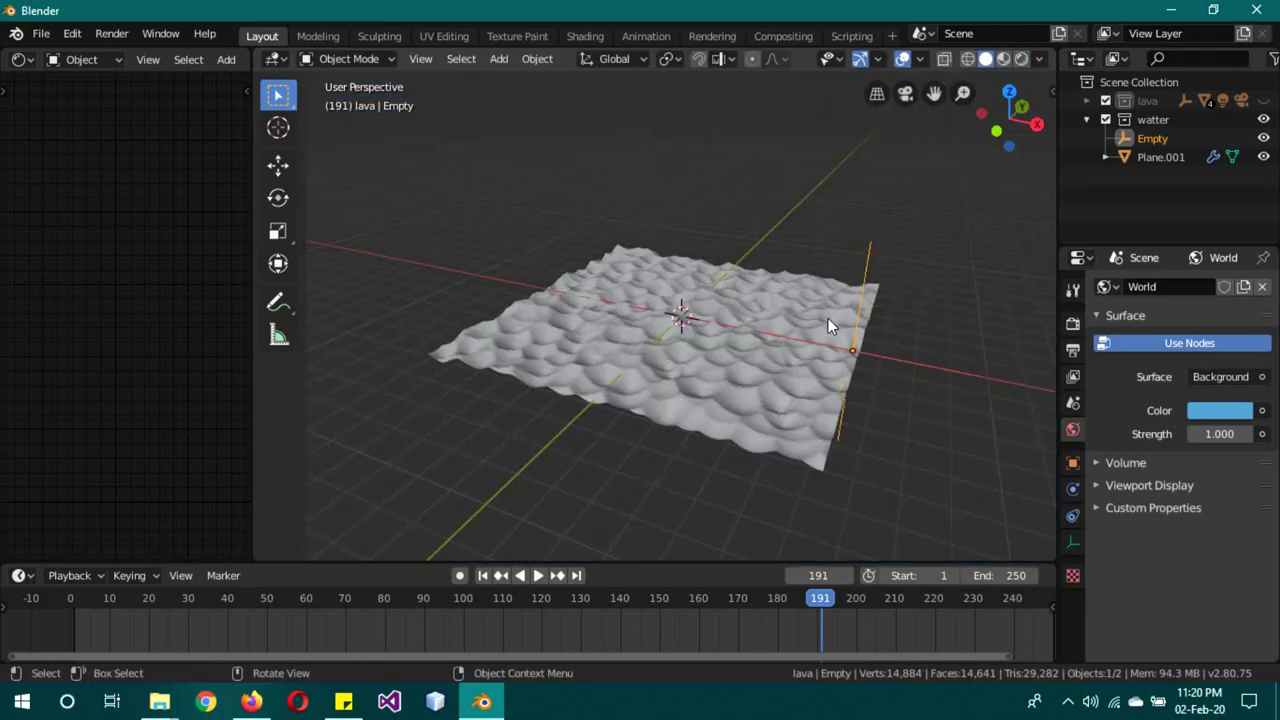
left_click(839, 319)
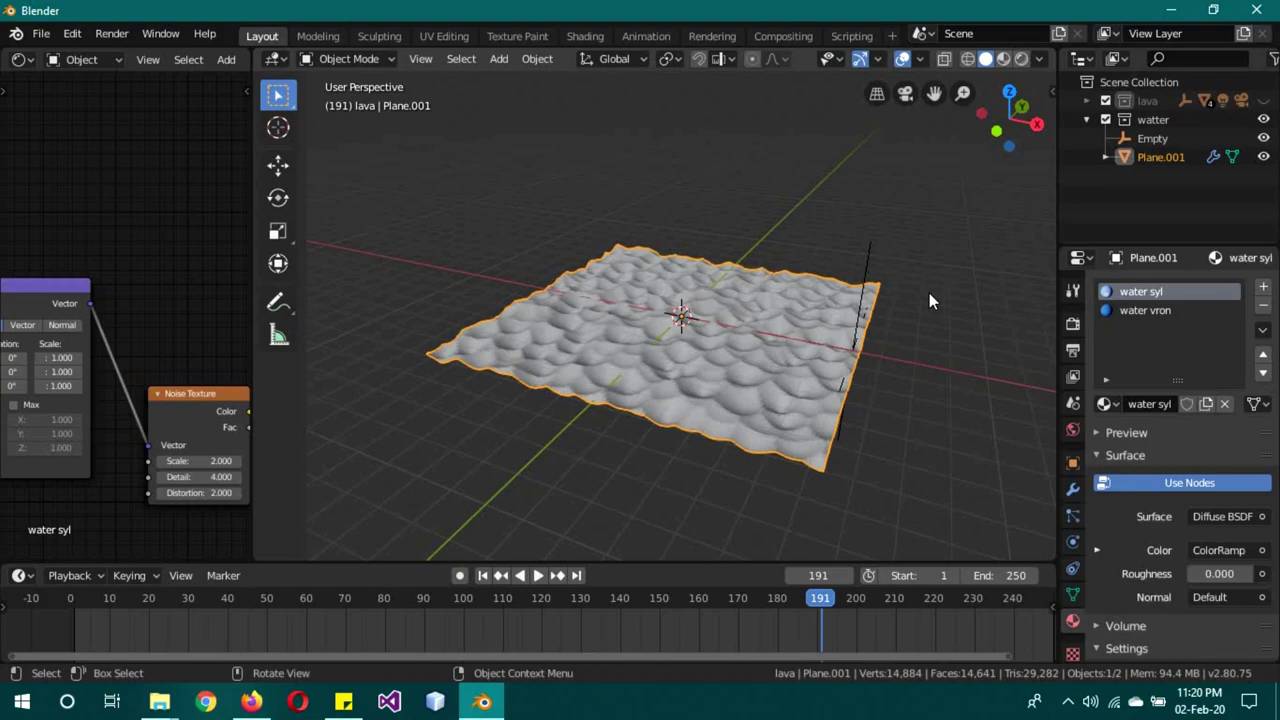